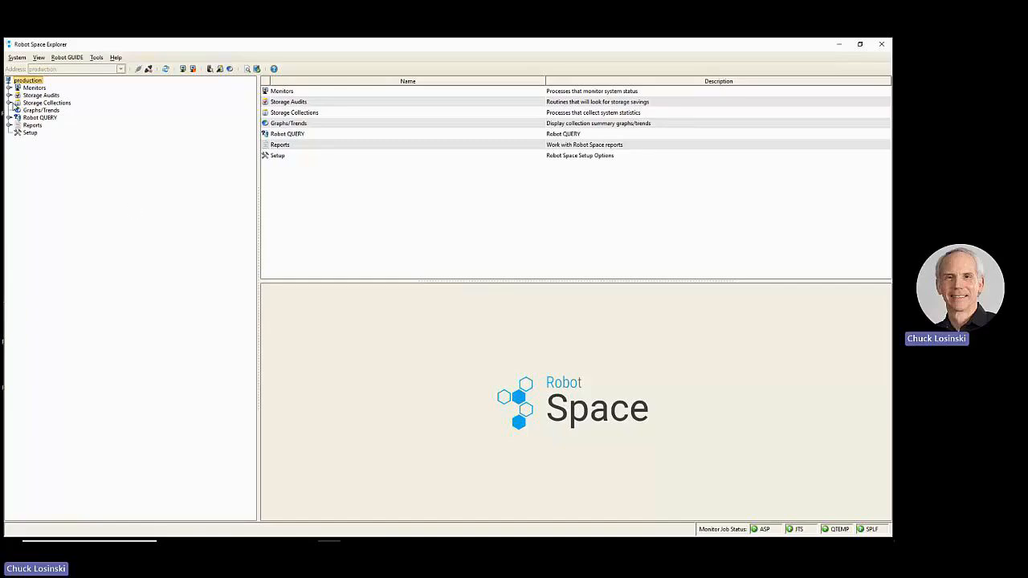
Open the collection history of the DETAIL collection group and list the members of the 2024-11-07 14.50.19 collection
left_click(8, 103)
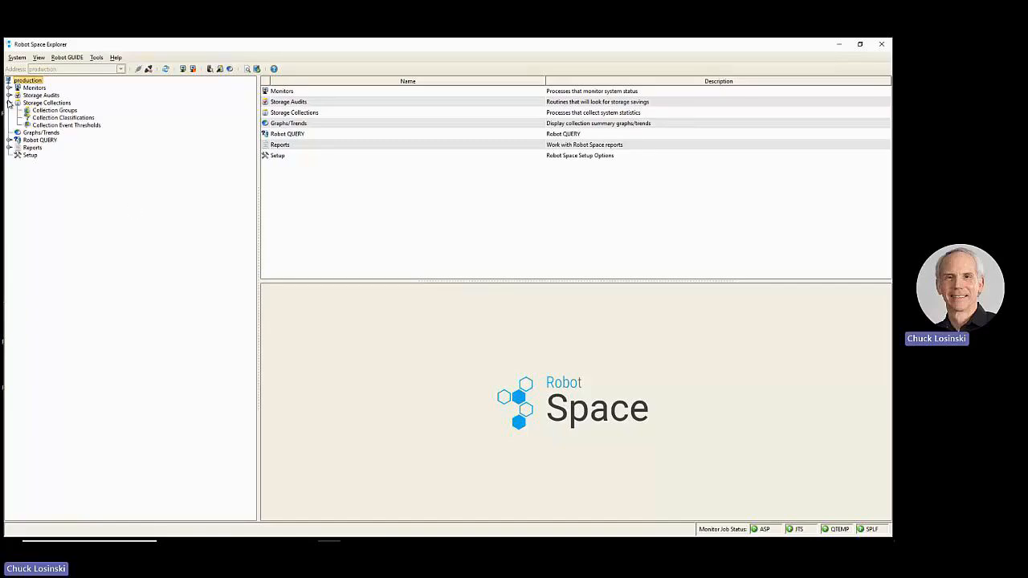
left_click(55, 110)
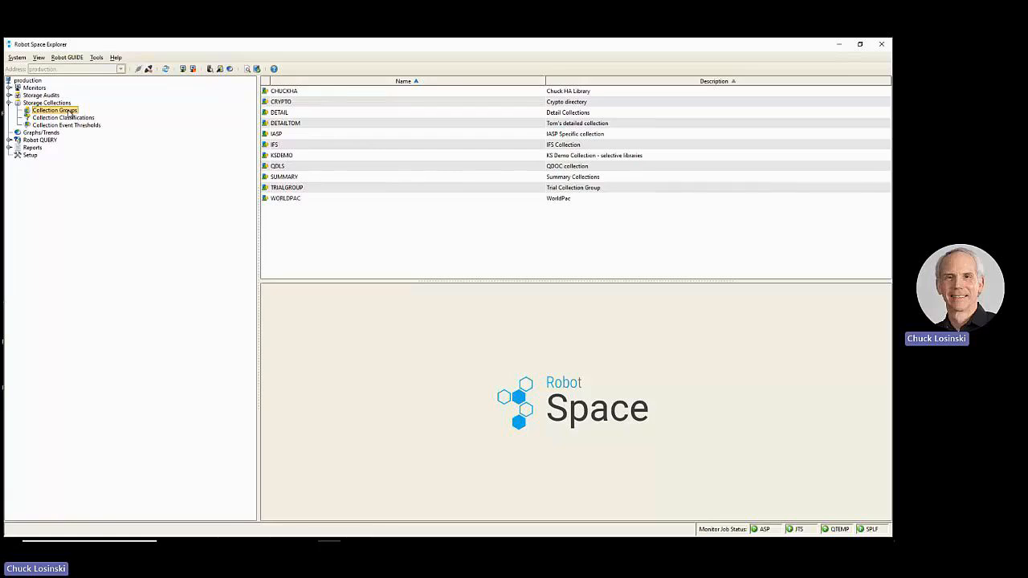
left_click(363, 117)
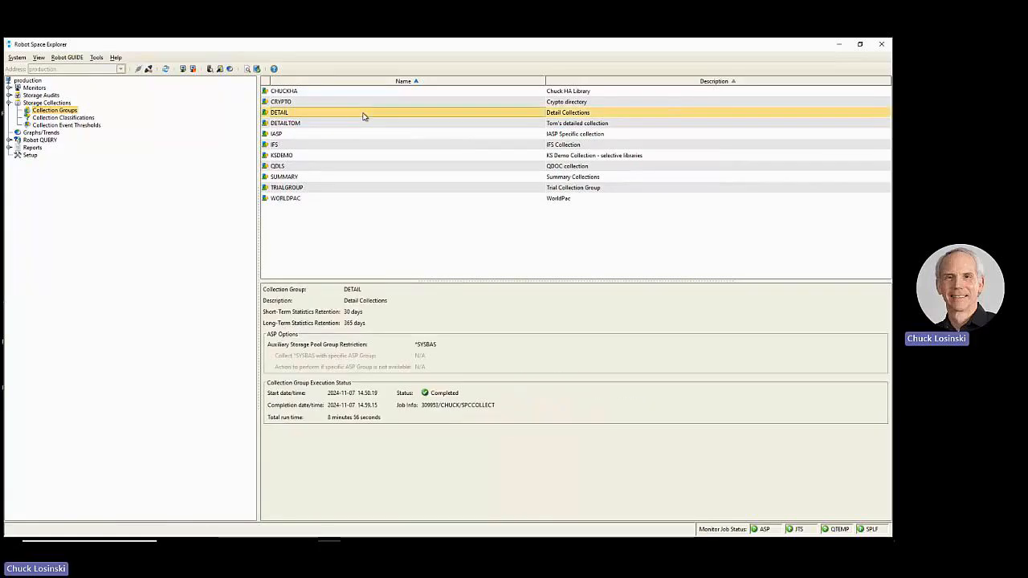
right_click(363, 116)
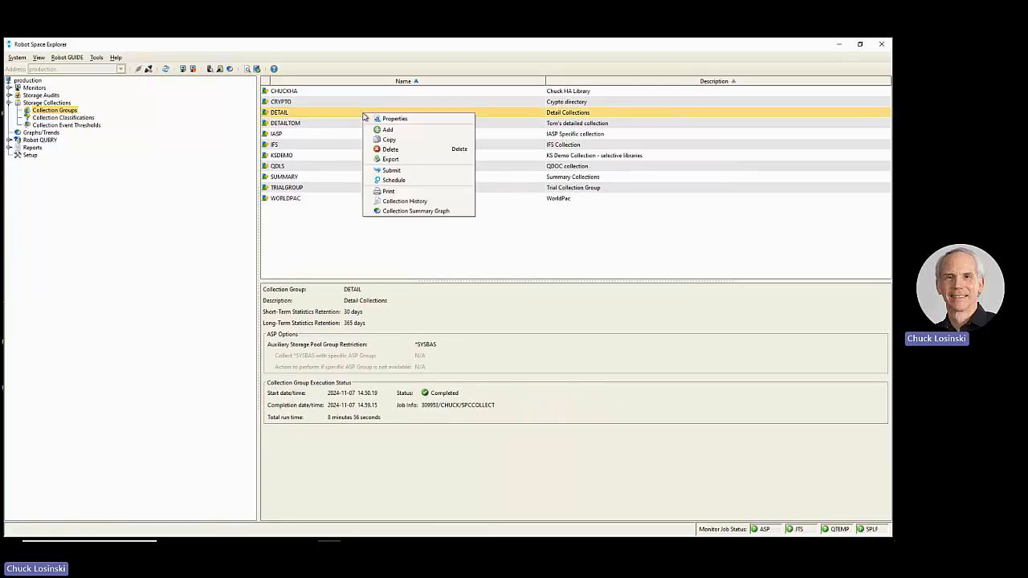
left_click(404, 202)
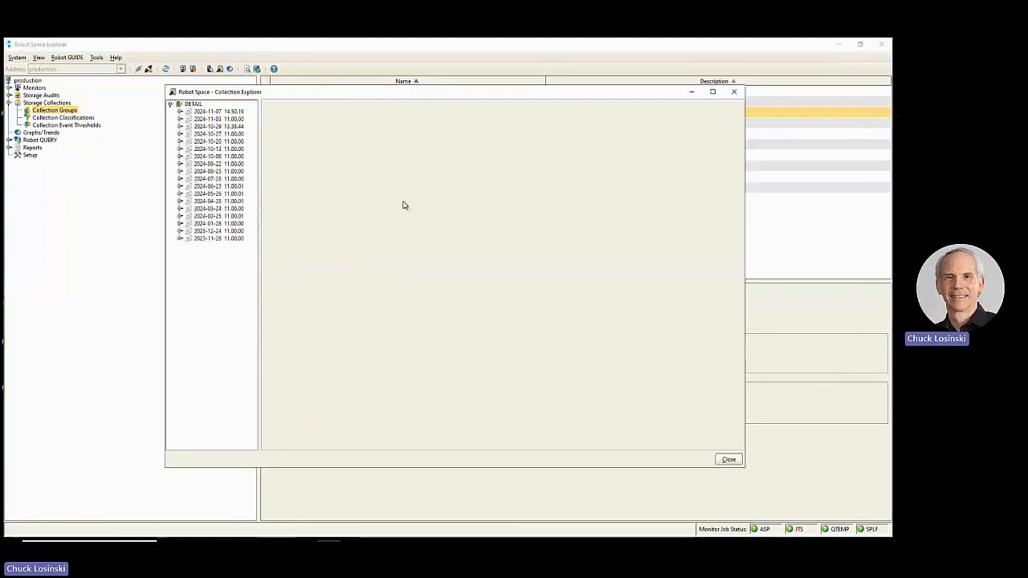
left_click(181, 111)
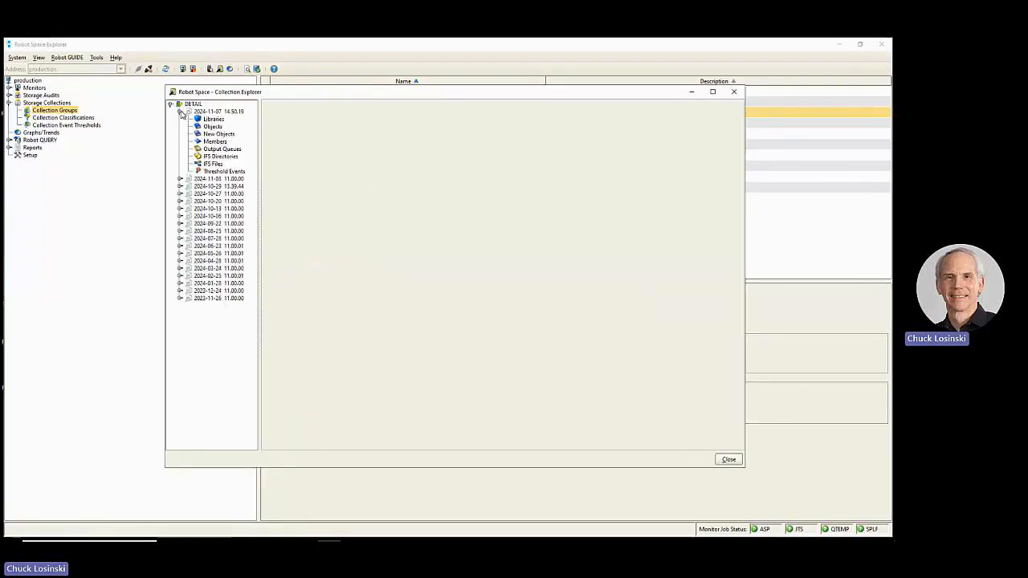
left_click(219, 142)
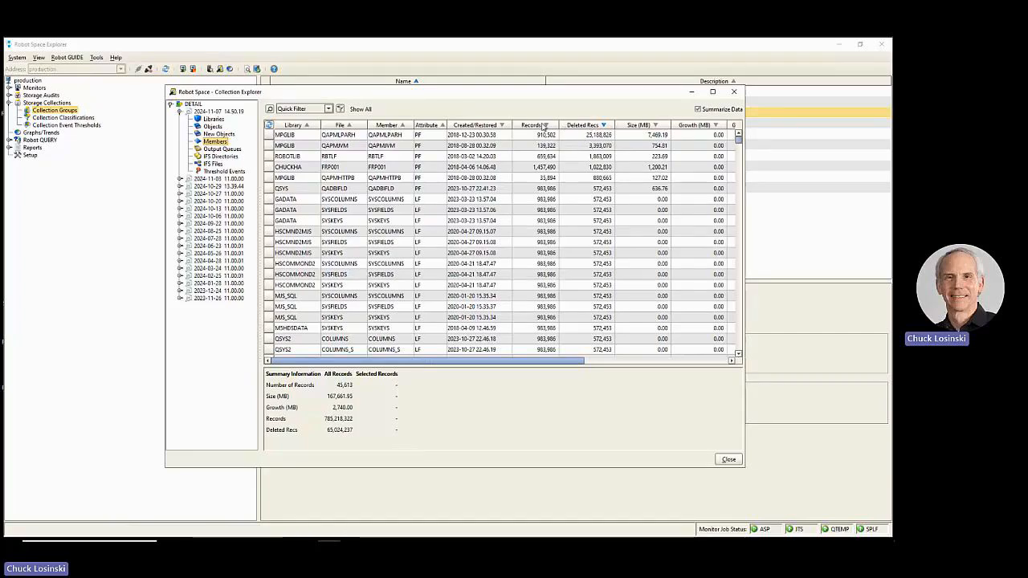
Check the summary totals for the 21 members with the most deleted records, and for the first member, QAPMLPARH in MPGLIB, alone
left_click(598, 137)
left_click_drag(598, 137, 593, 351)
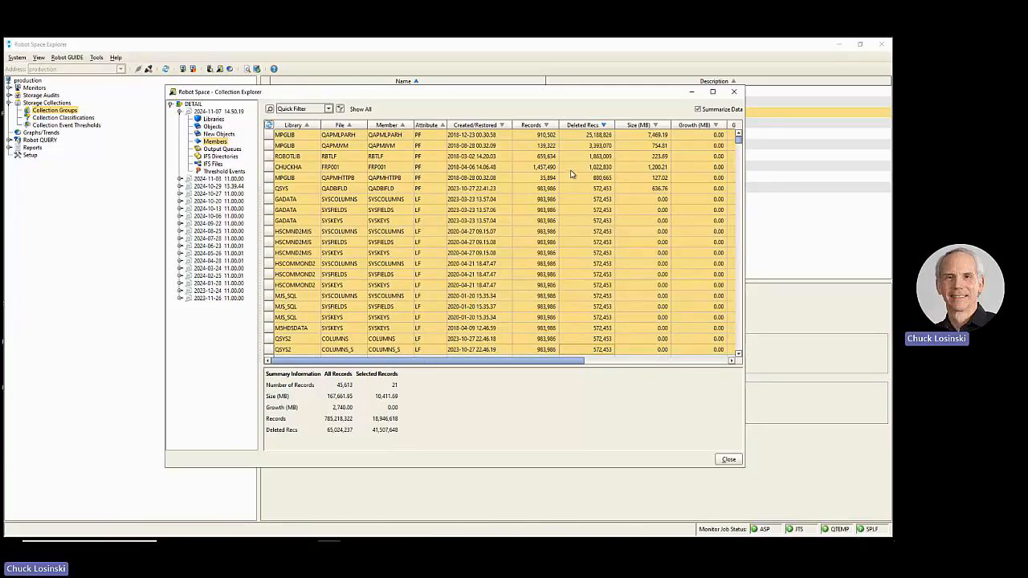
left_click(587, 136)
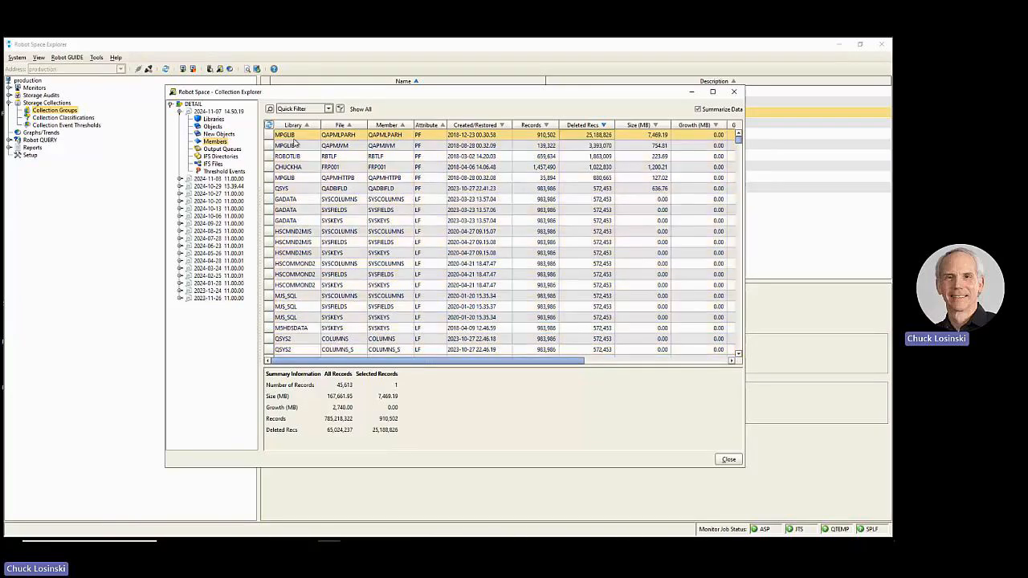
Apply the Robot Console PF filter to the member list, sort it by deleted records, and close the collection history
left_click(569, 168)
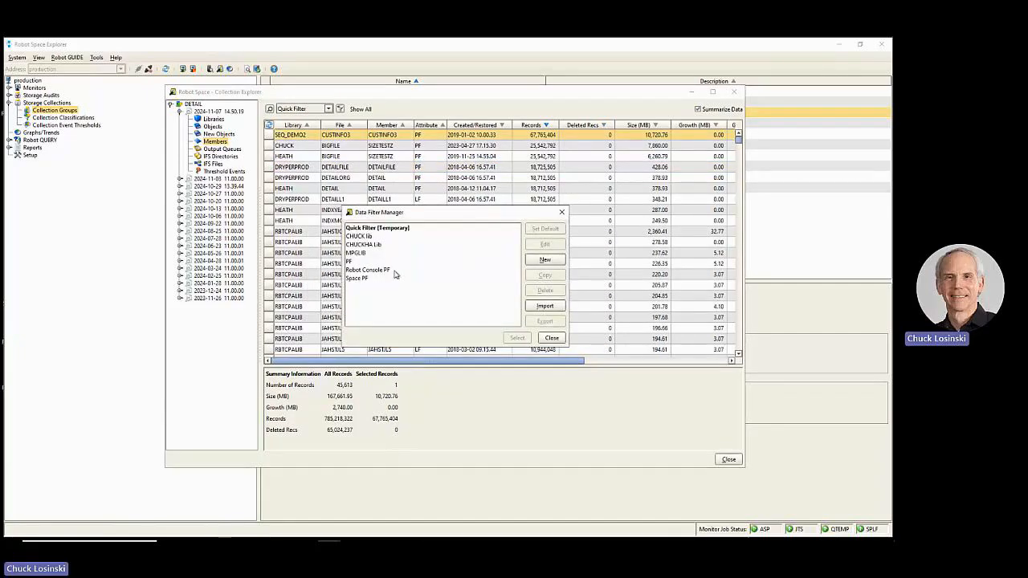
left_click(394, 273)
left_click(518, 338)
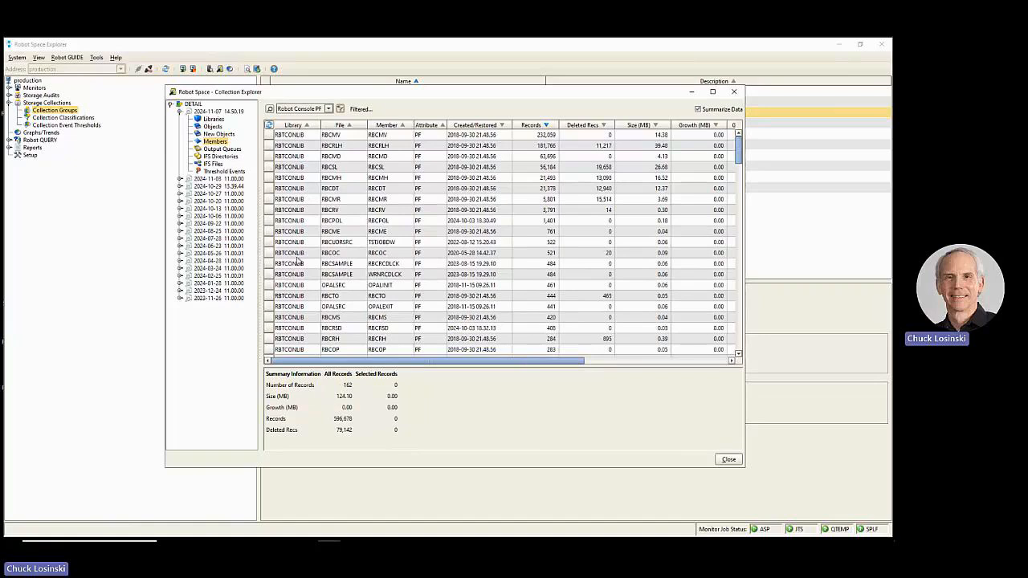
left_click(596, 127)
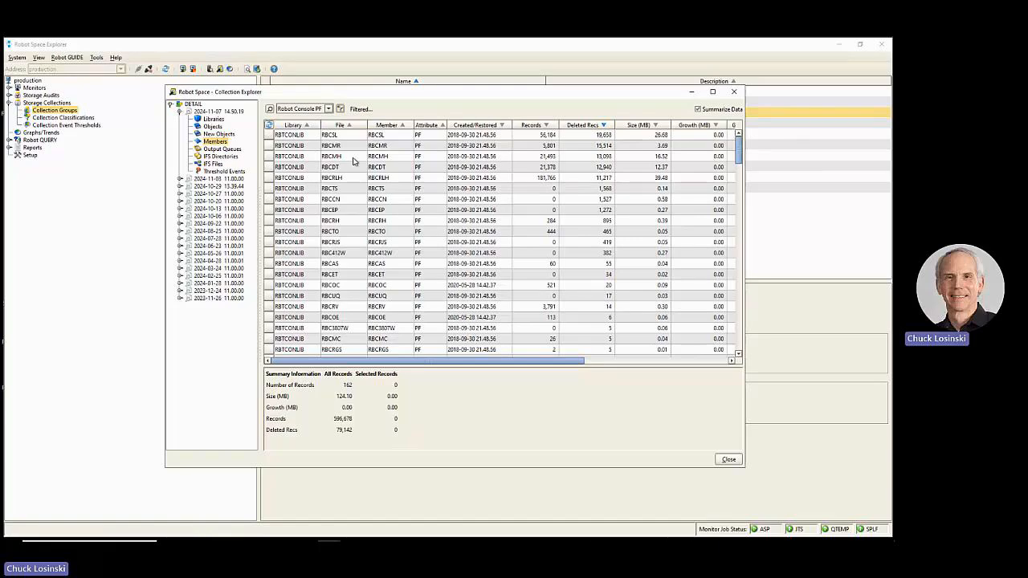
left_click(733, 94)
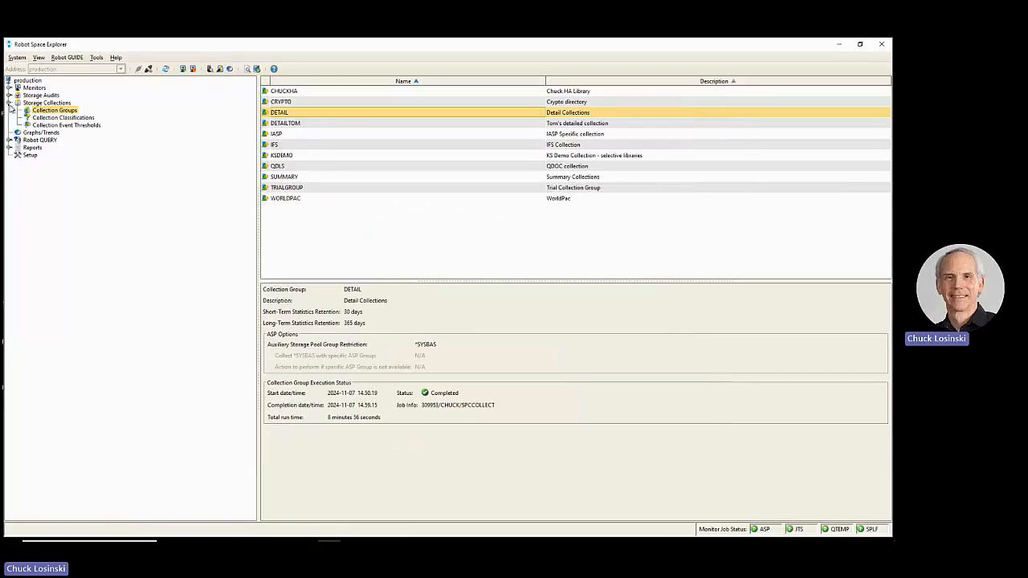
List the storage audits and compare the tasks assigned to REORGANIZE and REORGACTIV
left_click(9, 103)
left_click(9, 95)
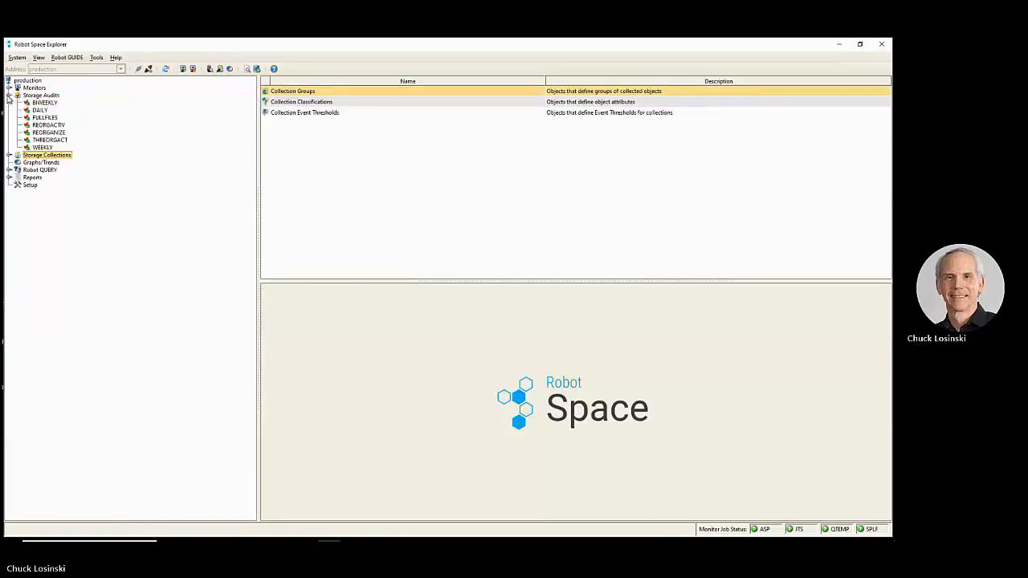
left_click(49, 132)
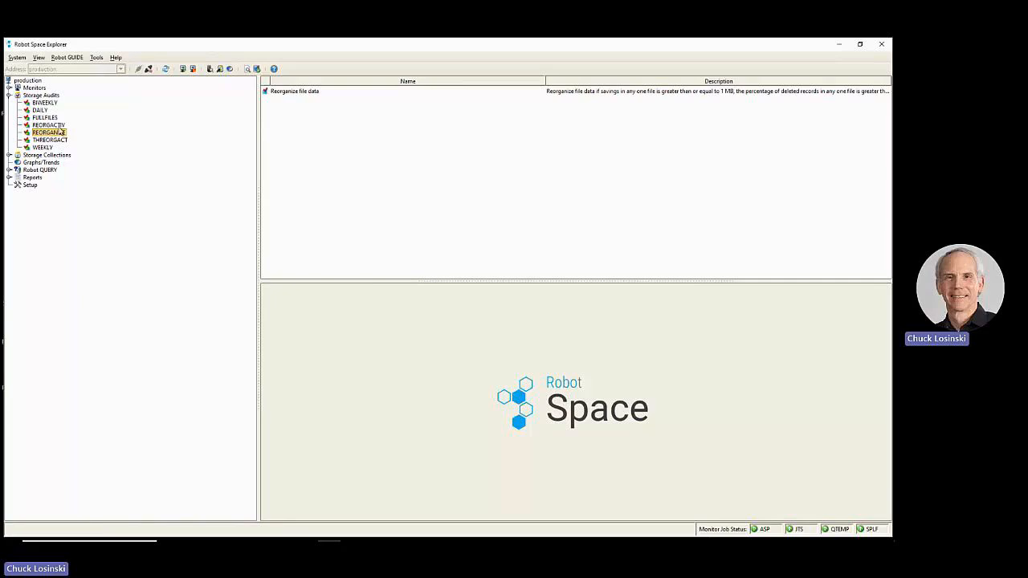
left_click(60, 127)
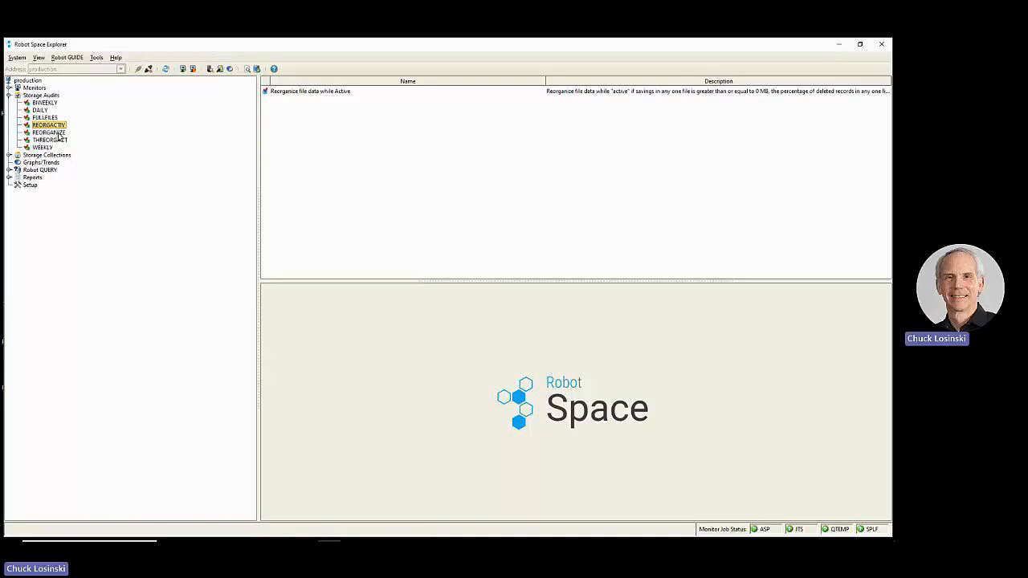
left_click(58, 134)
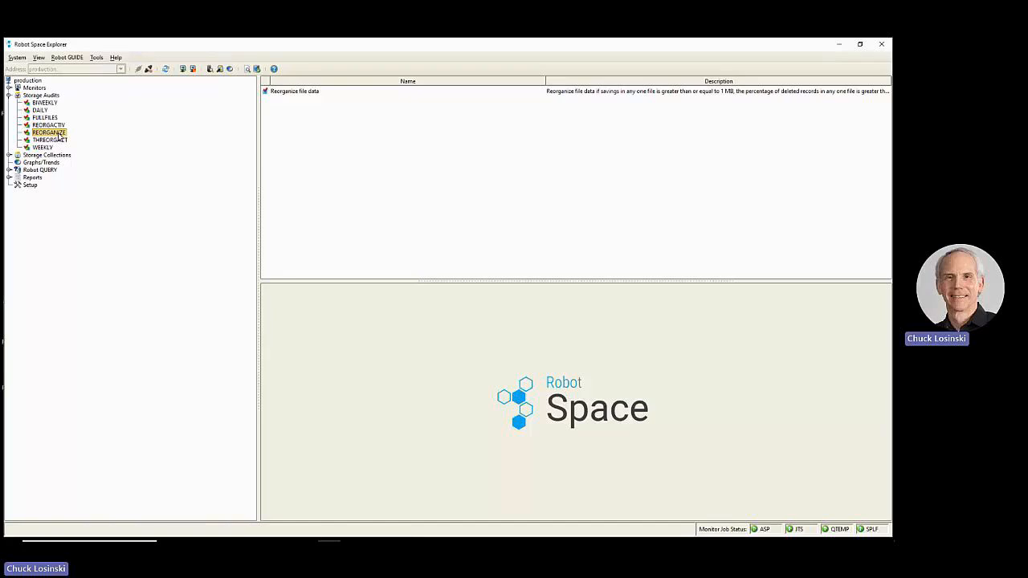
Open the REORGANIZE audit's properties and review its library and object filters
right_click(57, 137)
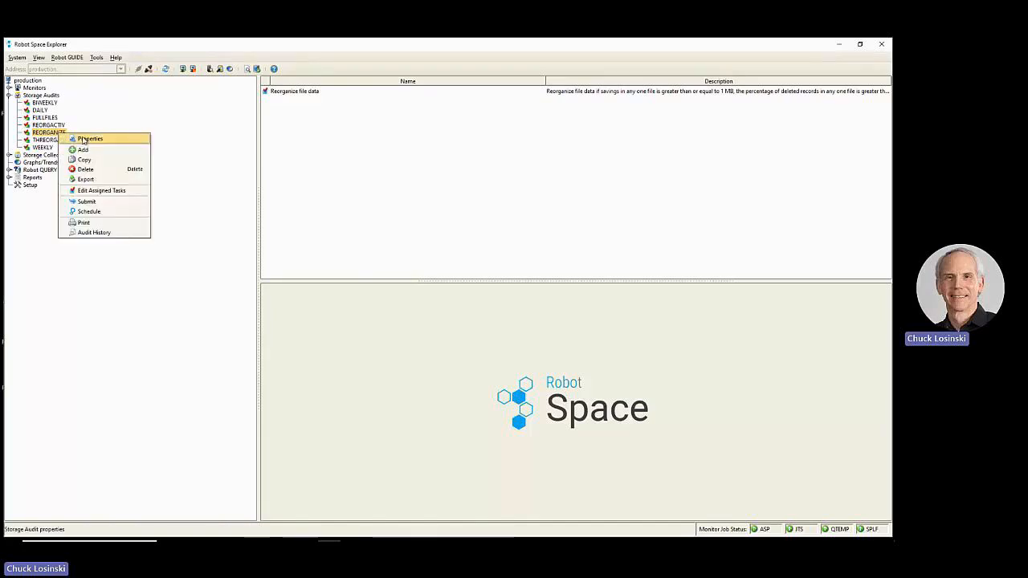
left_click(81, 138)
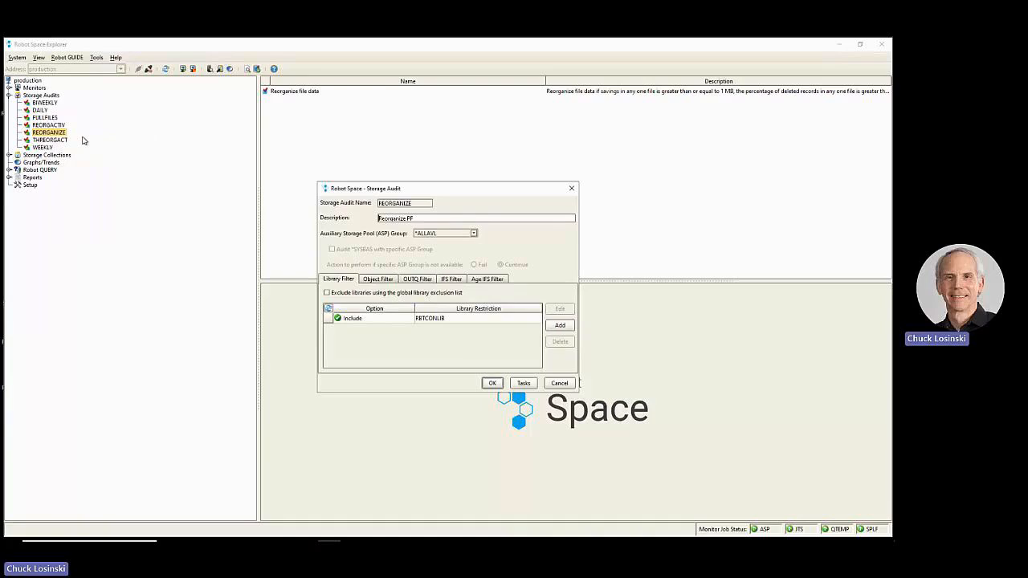
left_click(367, 321)
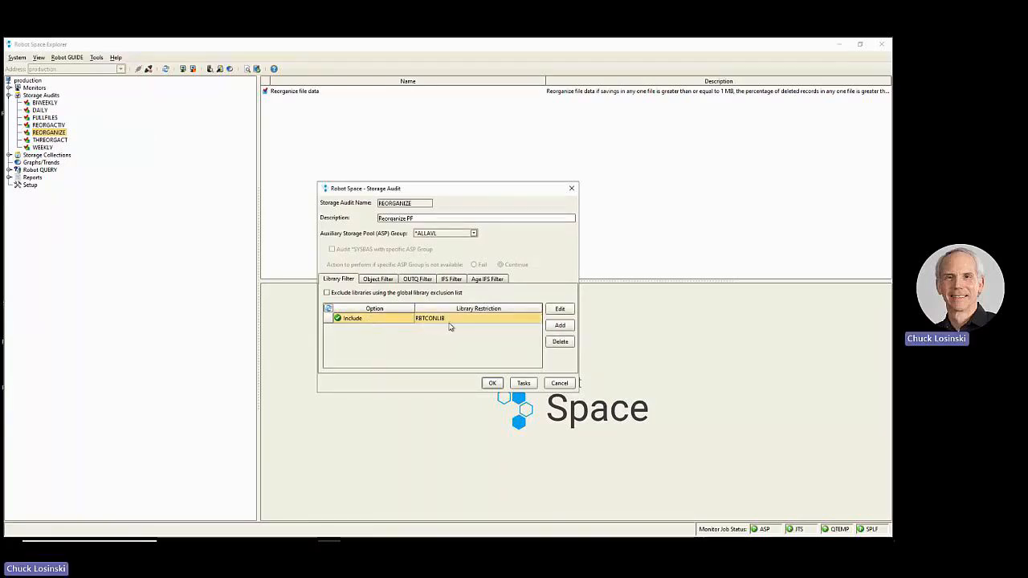
left_click(376, 279)
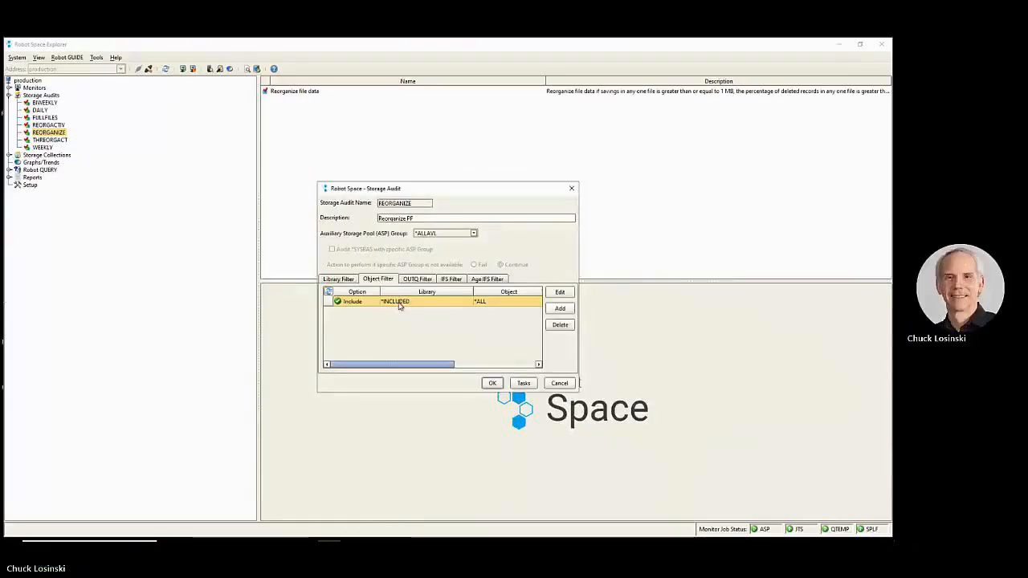
Review the Reorganize file data task's corrective action, print option and thresholds, and leave the REORGANIZE audit without saving
left_click(523, 386)
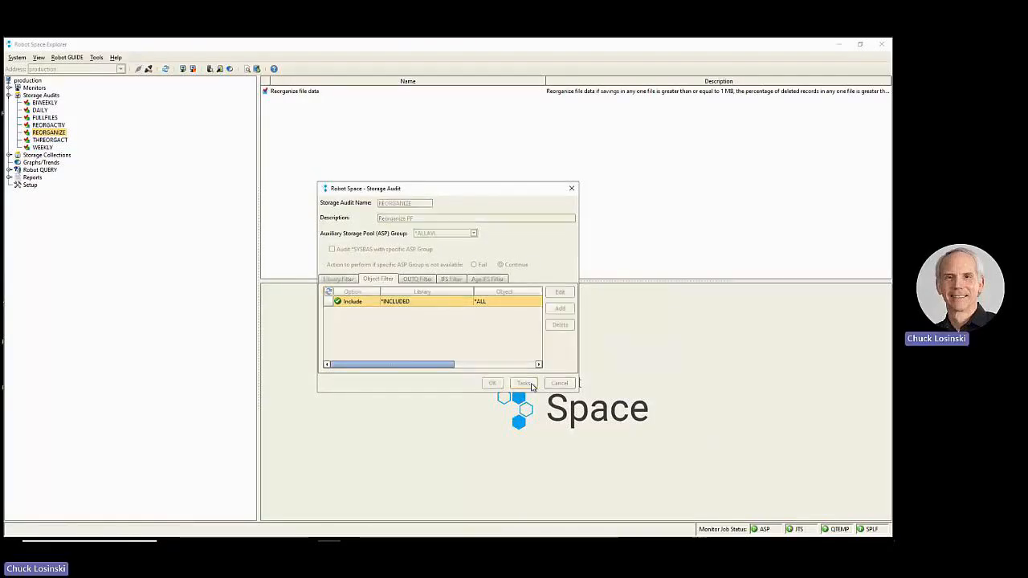
left_click(500, 212)
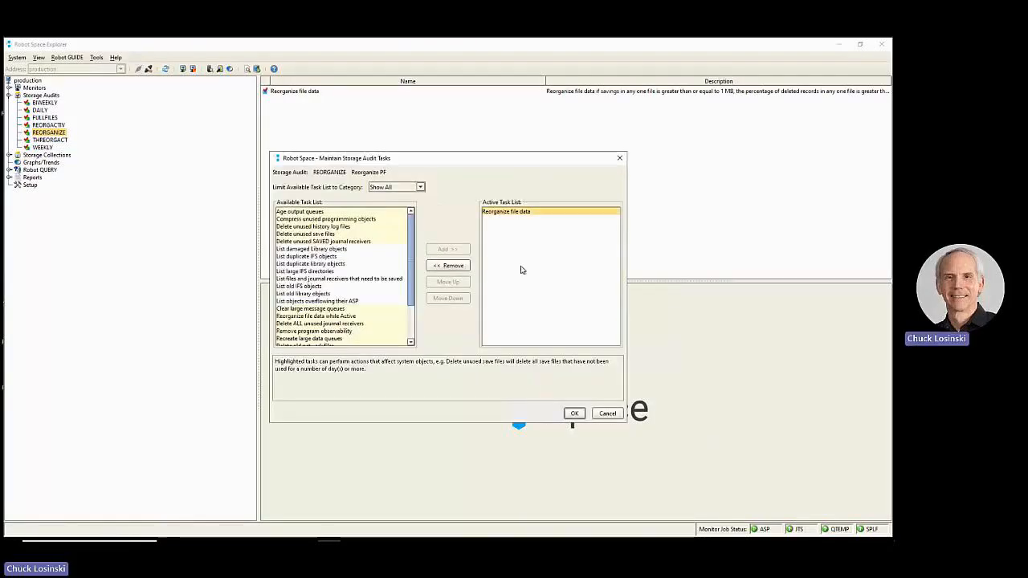
double_click(558, 213)
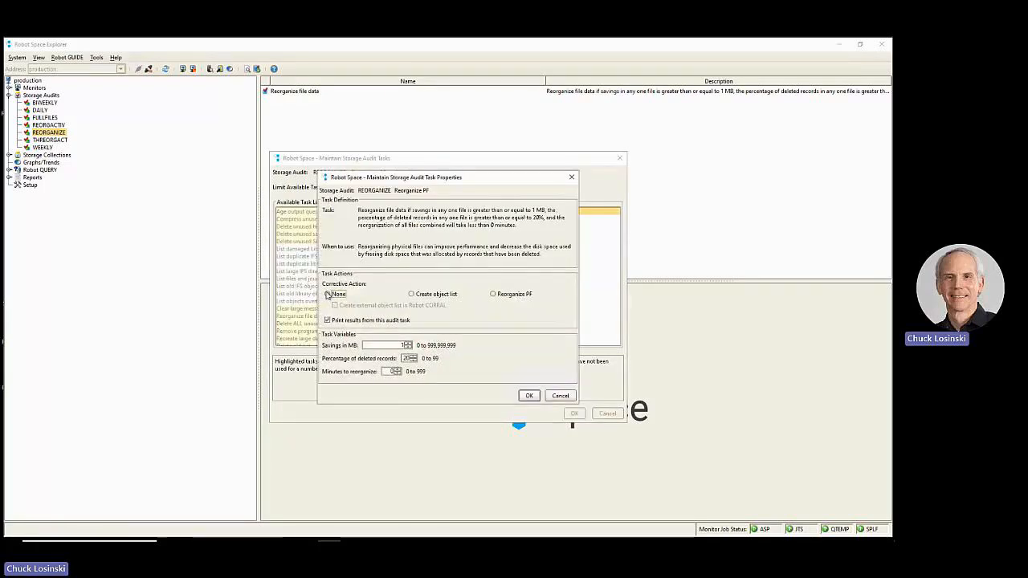
left_click(342, 294)
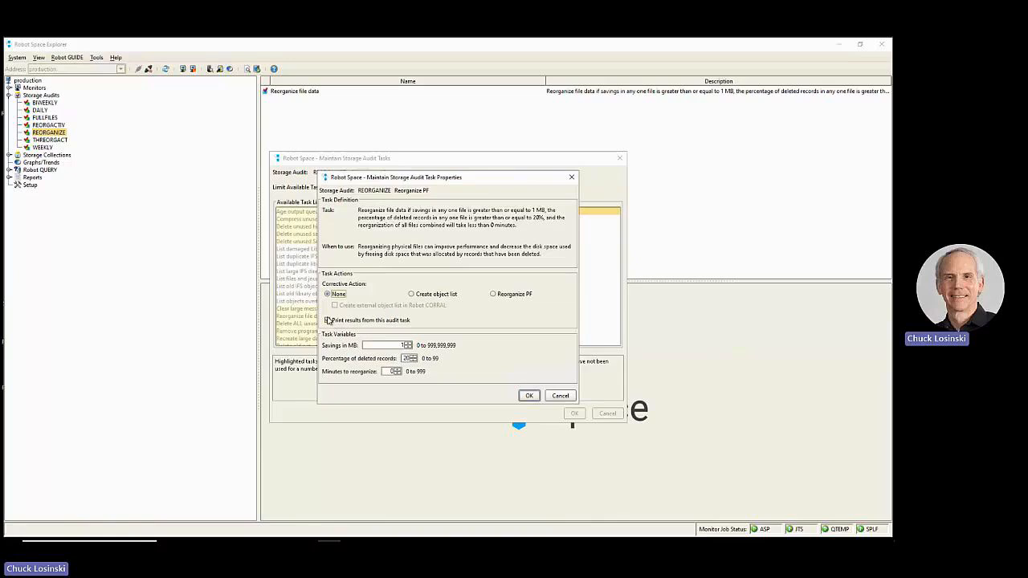
left_click(328, 320)
left_click_drag(404, 359, 412, 359)
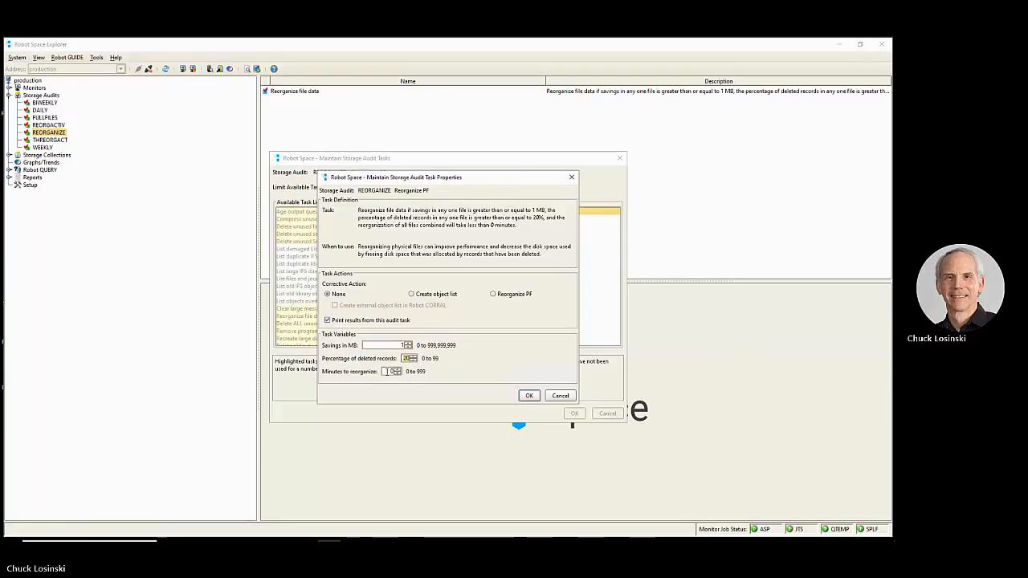
left_click_drag(390, 372, 415, 370)
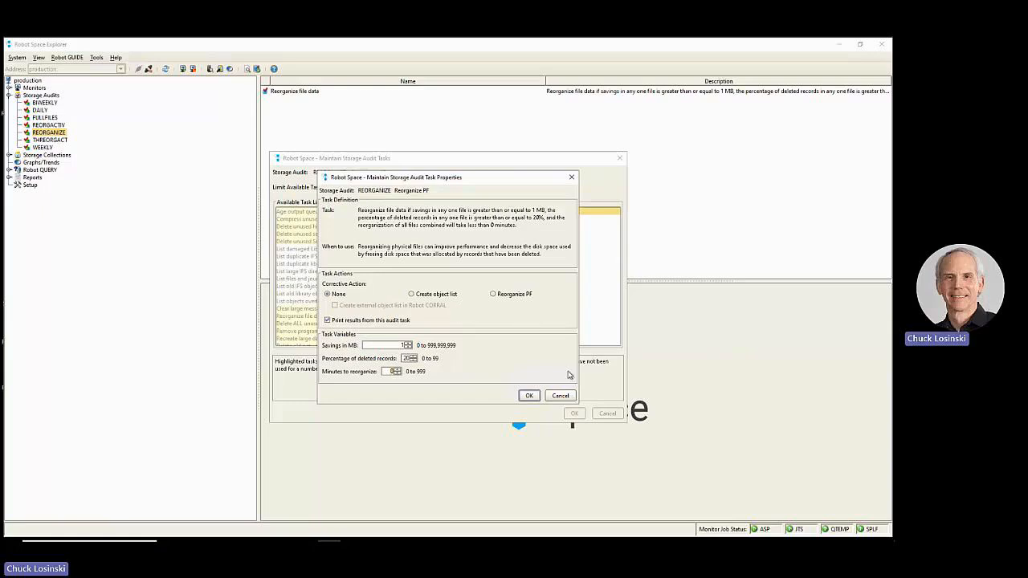
left_click(561, 396)
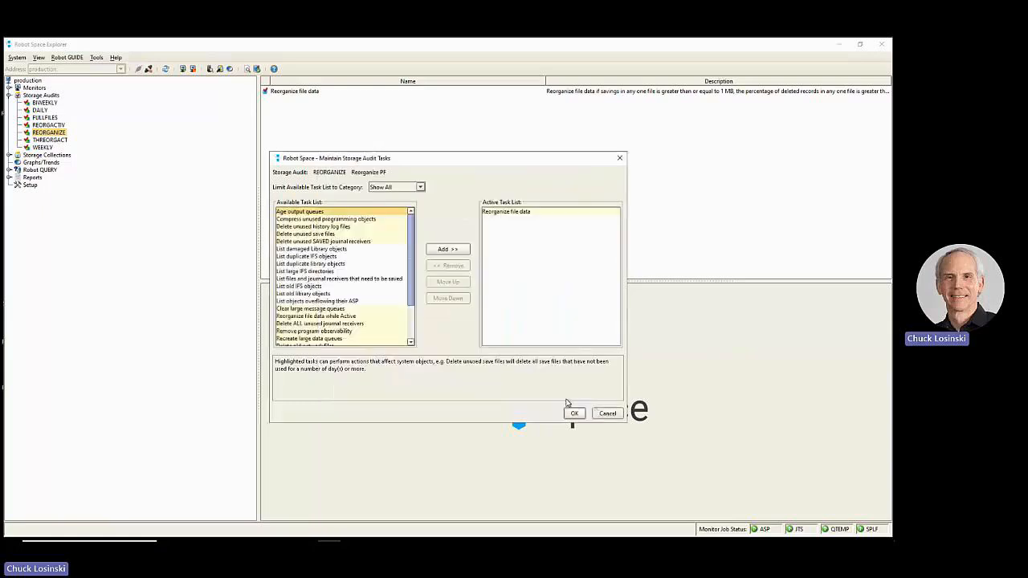
left_click(606, 414)
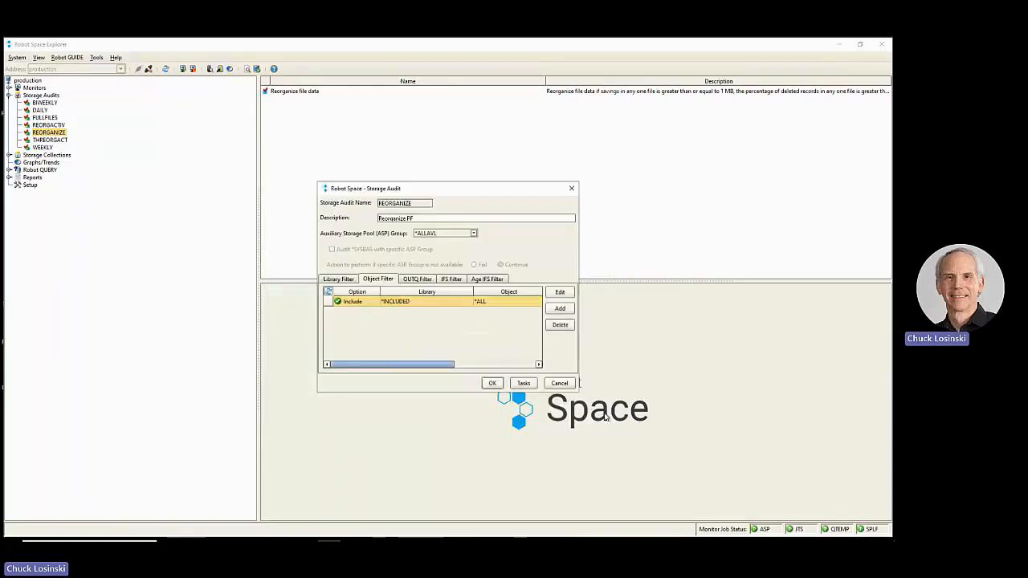
left_click(571, 383)
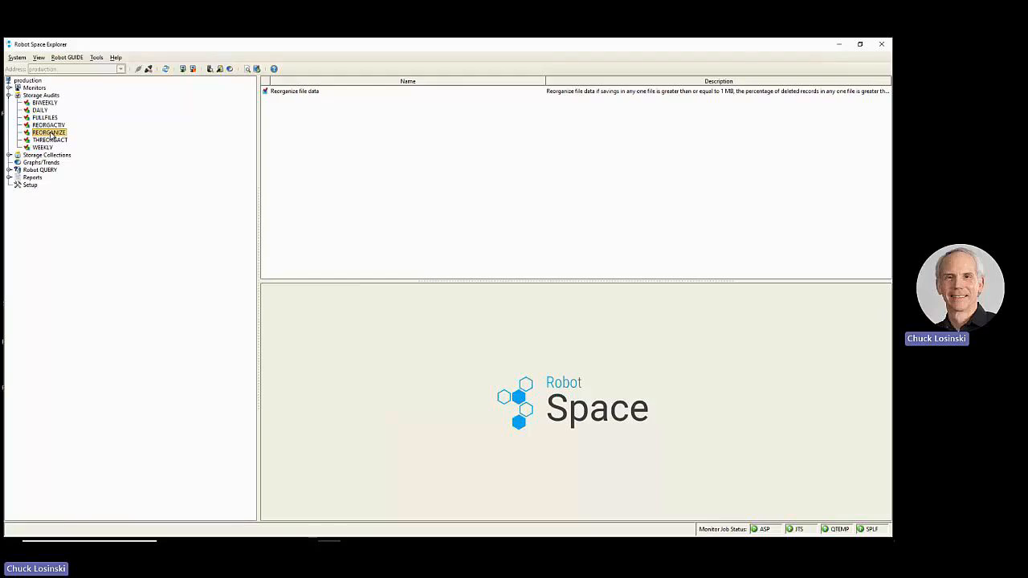
Submit the REORGANIZE storage audit to run and dismiss the submission message
right_click(51, 135)
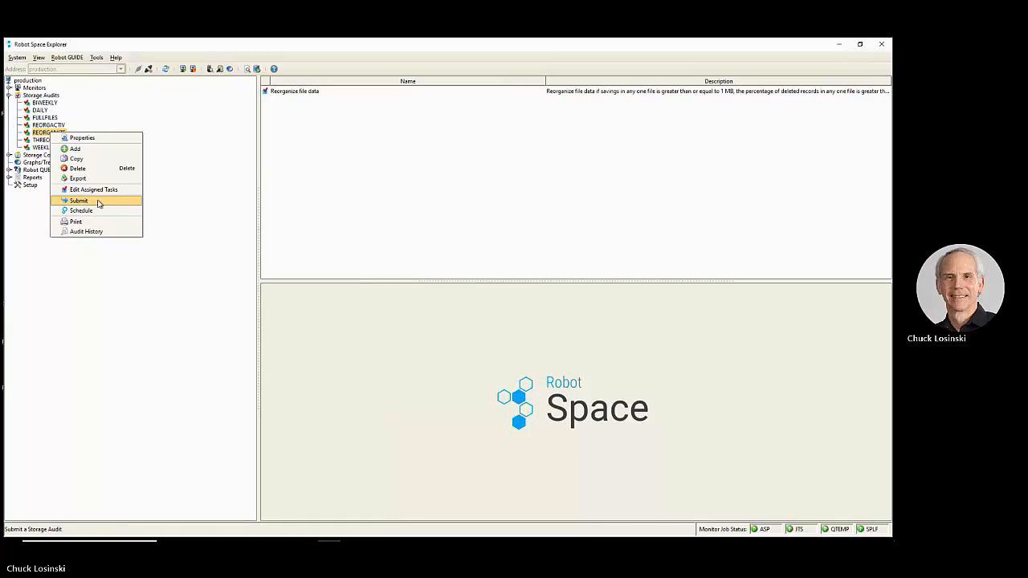
left_click(98, 202)
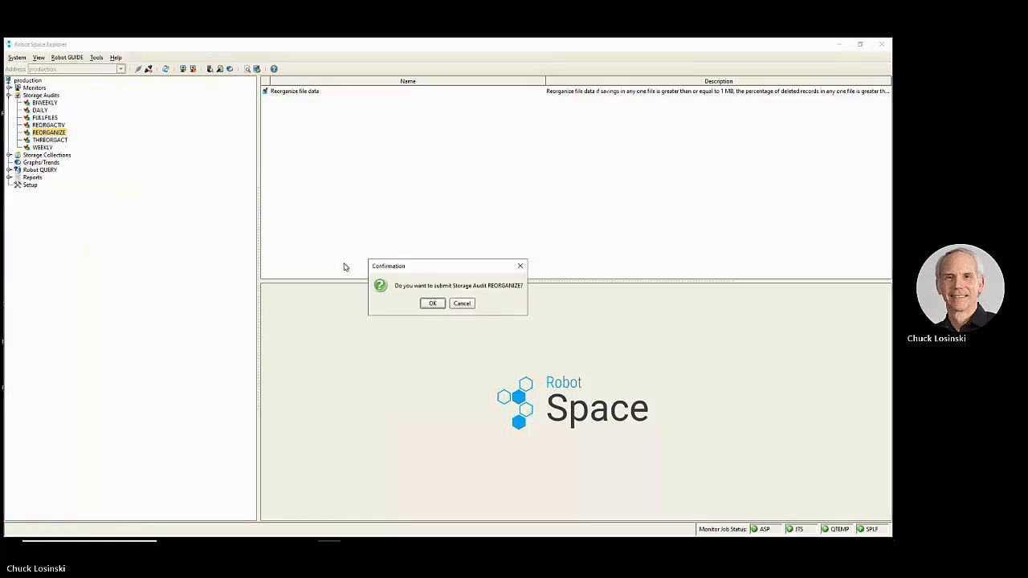
left_click(432, 305)
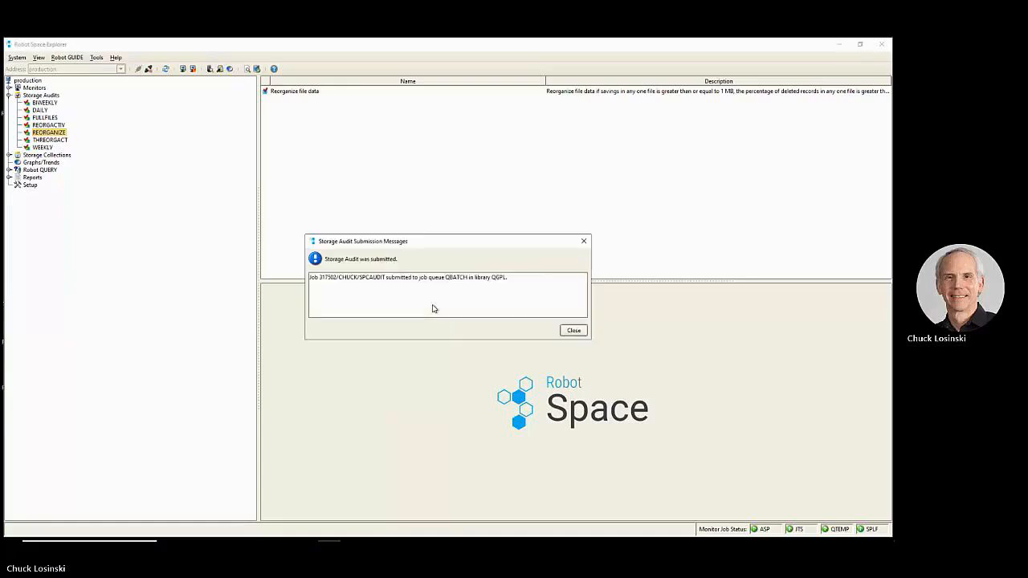
left_click(573, 331)
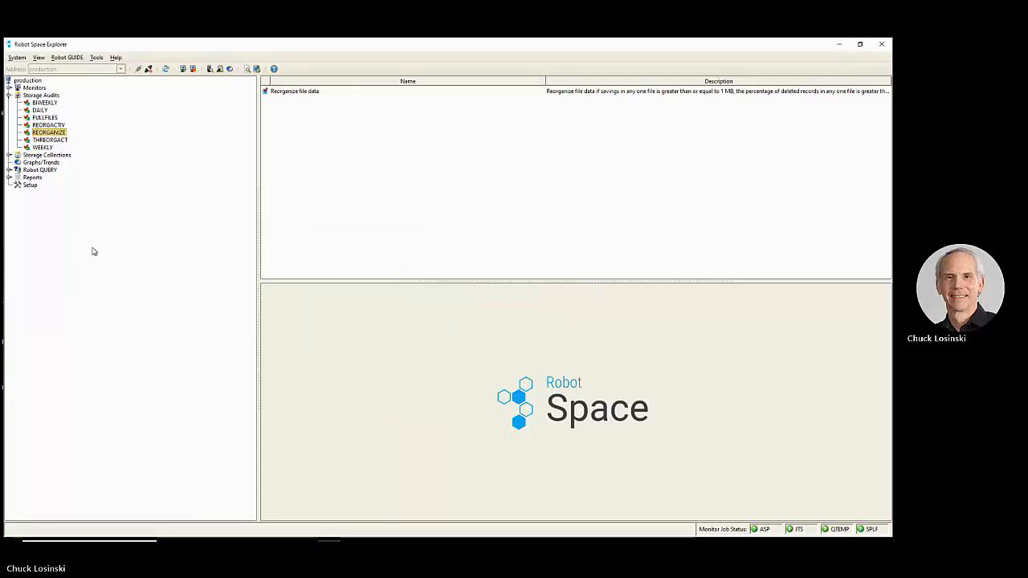
Open the REORGANIZE audit's history and list the job spooled files of its most recent run
right_click(53, 135)
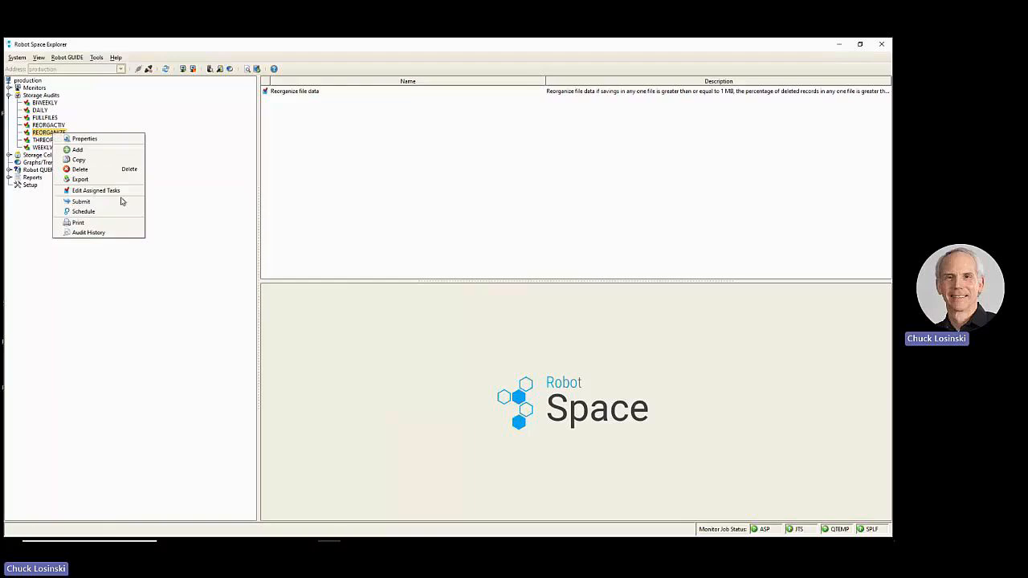
left_click(107, 234)
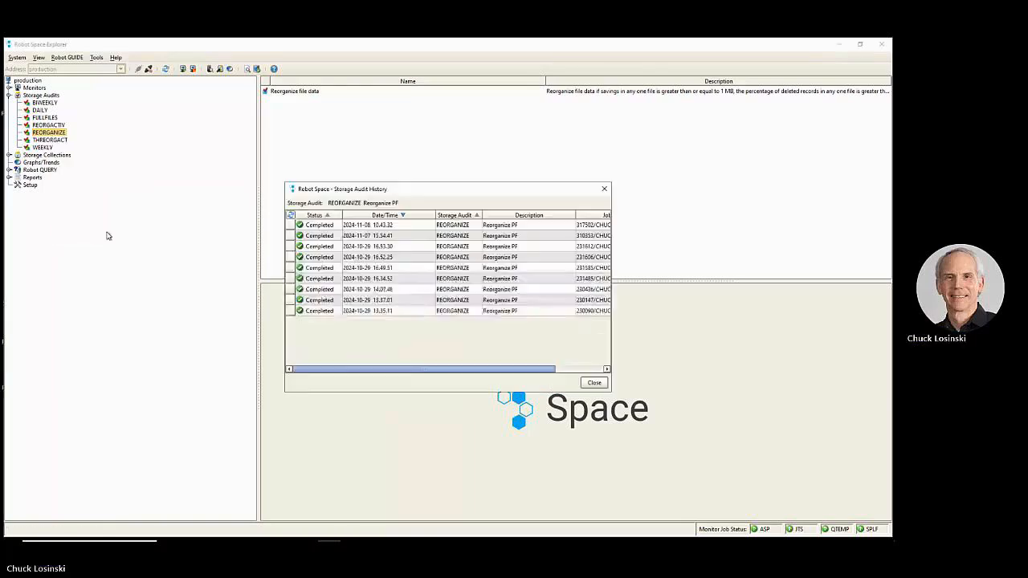
left_click(379, 228)
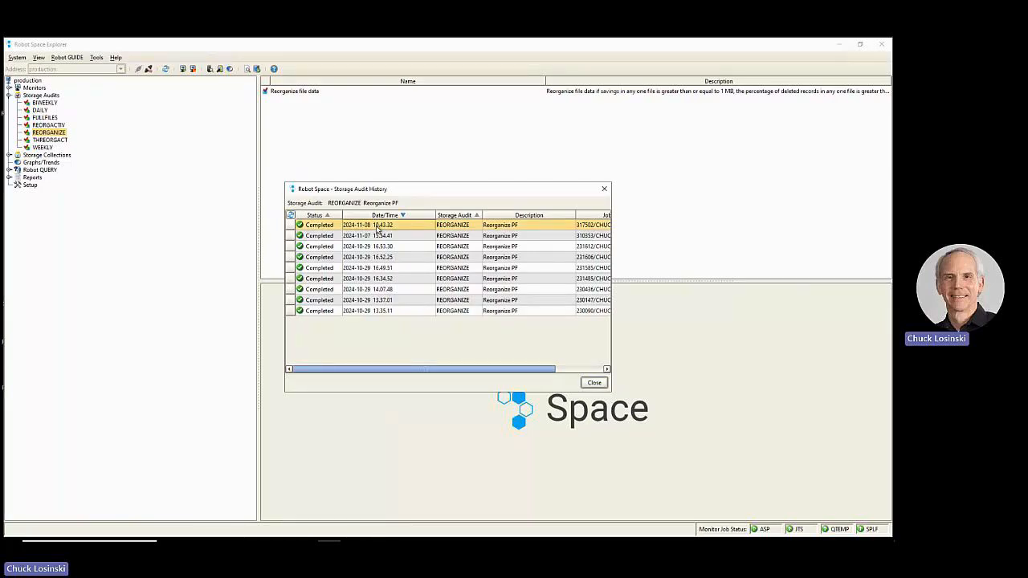
right_click(379, 228)
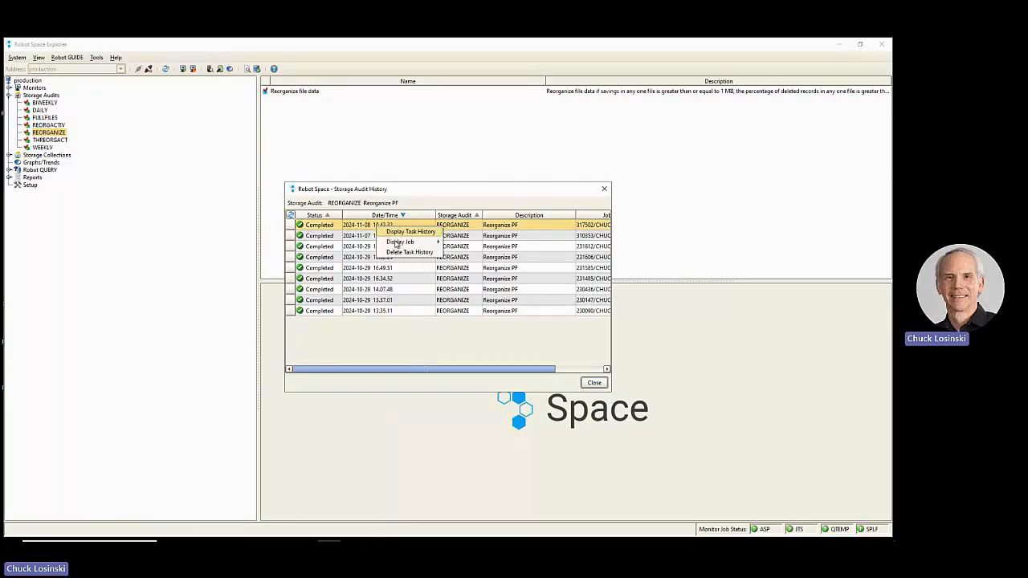
mouse_move(397, 242)
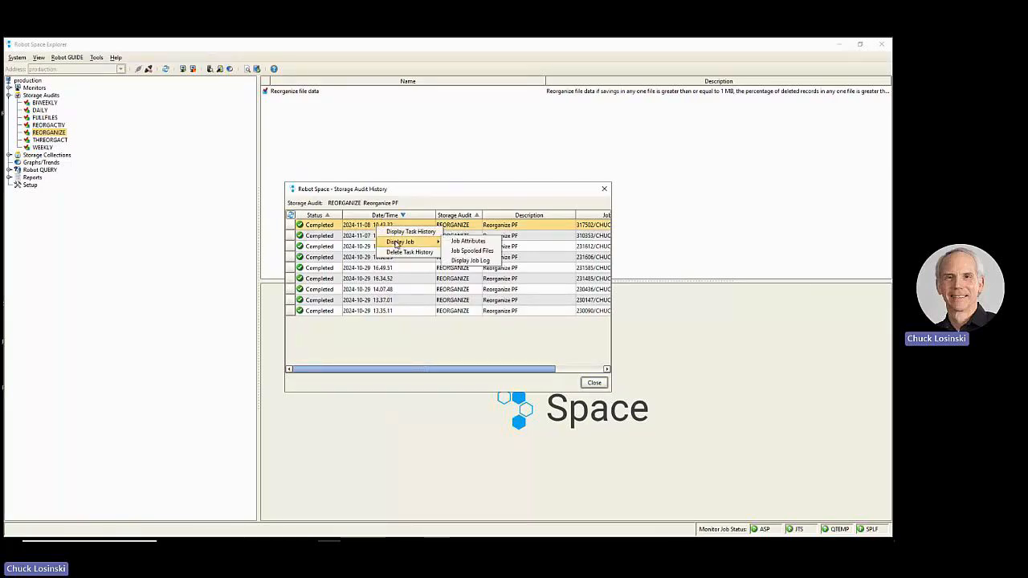
left_click(470, 252)
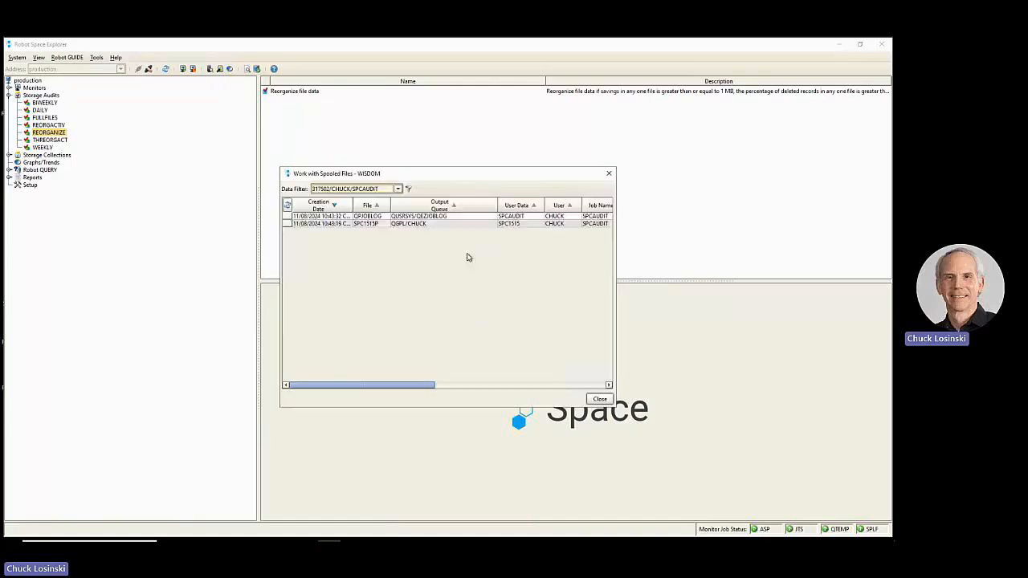
View the SPC1515P spooled file, examine the reorganization candidates and potential savings, and close the report and audit history
left_click(369, 226)
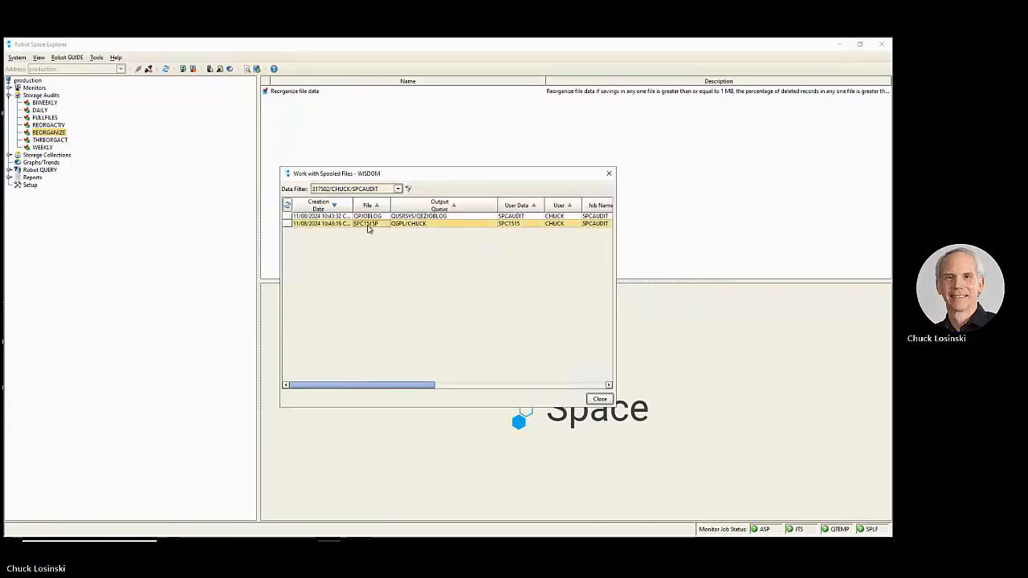
double_click(420, 226)
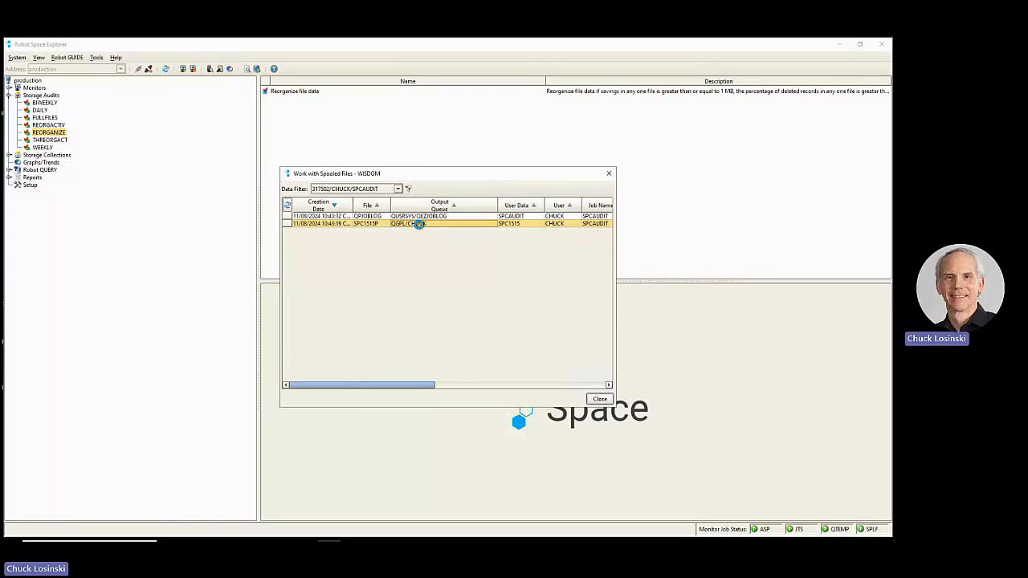
left_click_drag(428, 186, 396, 117)
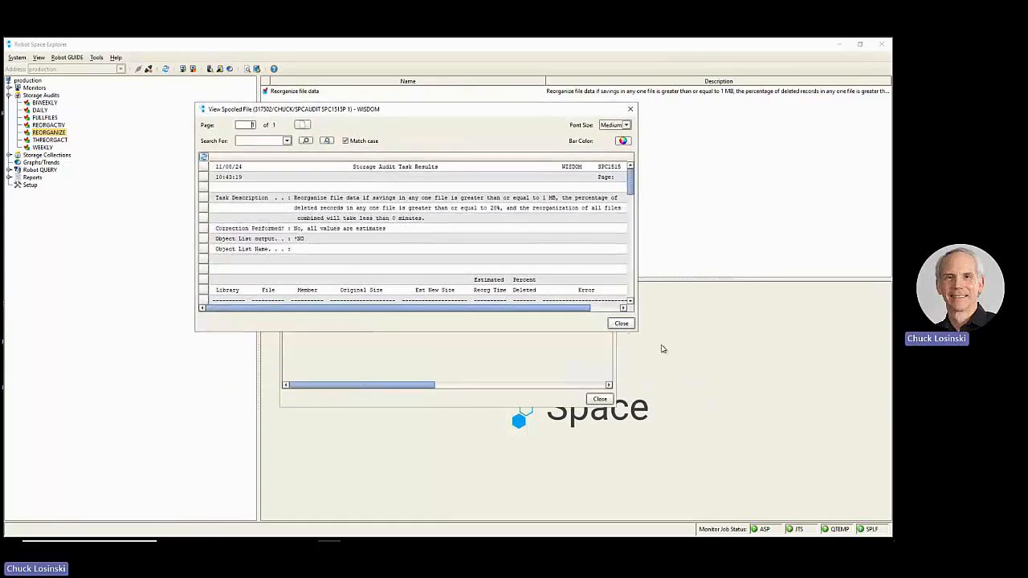
left_click_drag(640, 334, 744, 459)
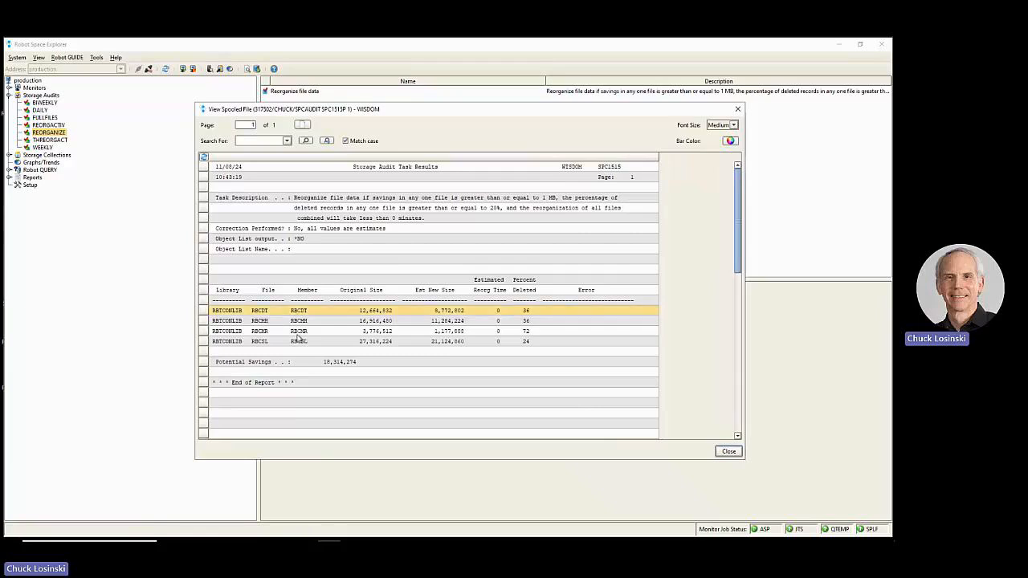
left_click_drag(294, 312, 299, 345)
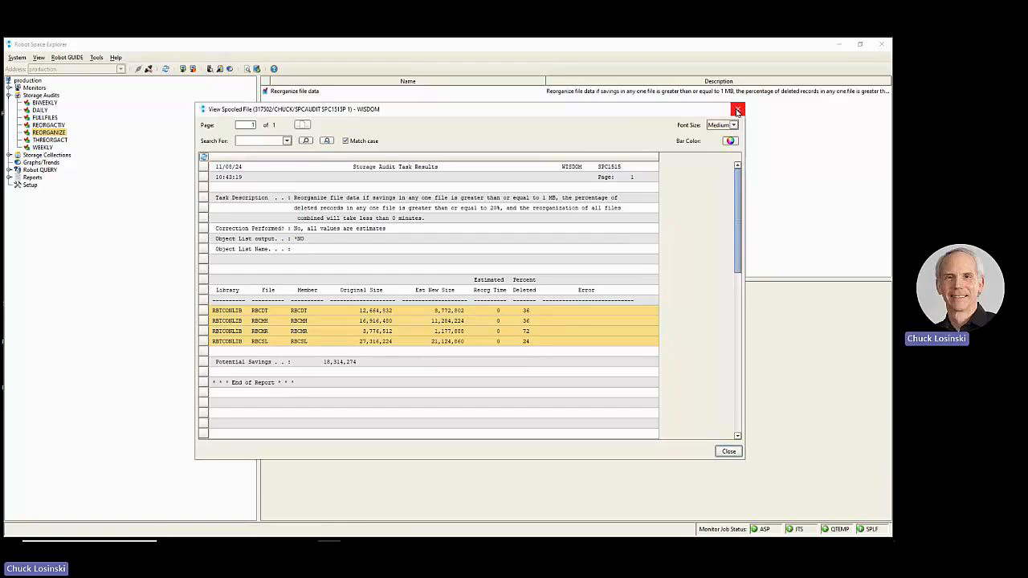
left_click(737, 110)
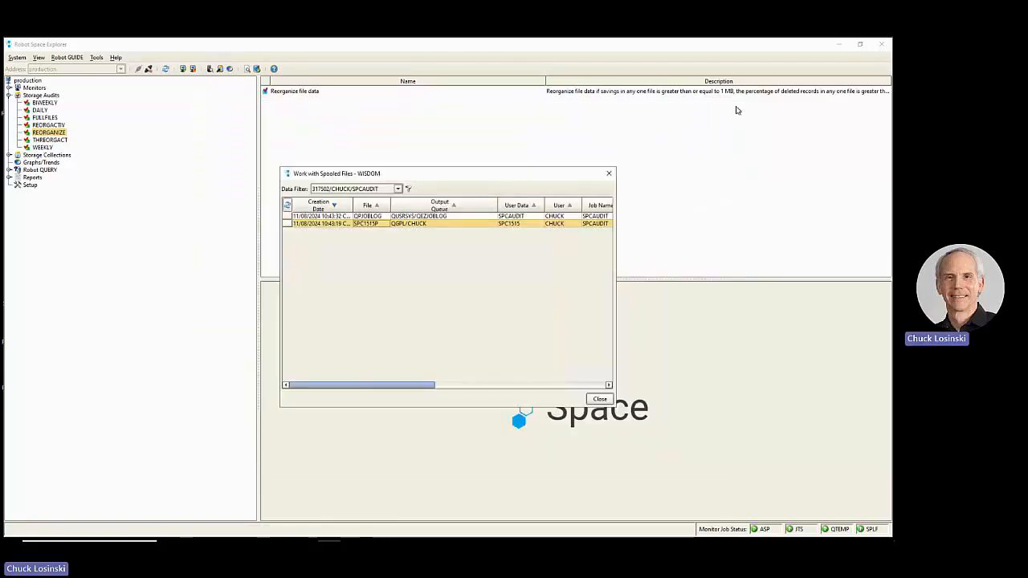
left_click(609, 174)
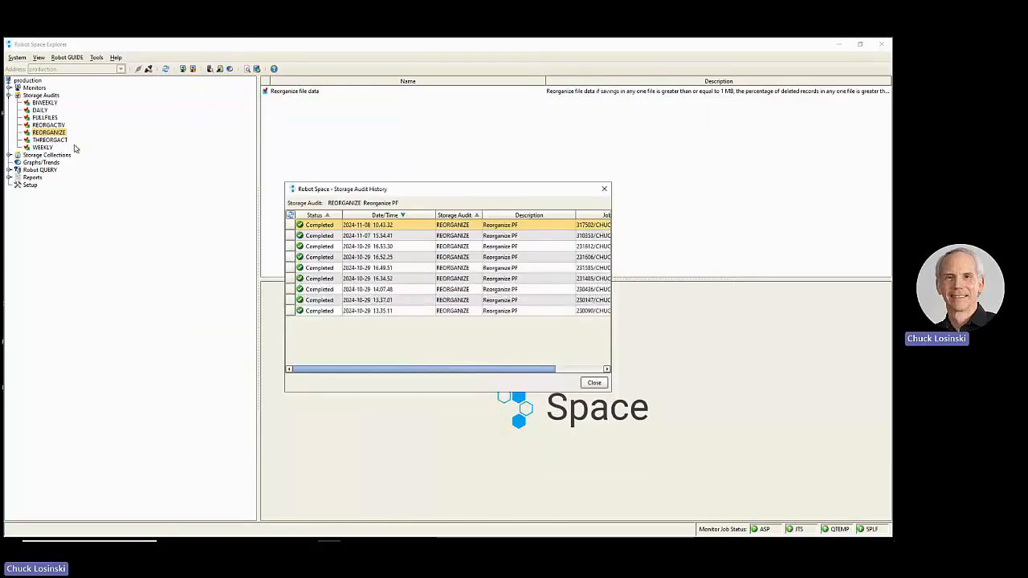
left_click(602, 185)
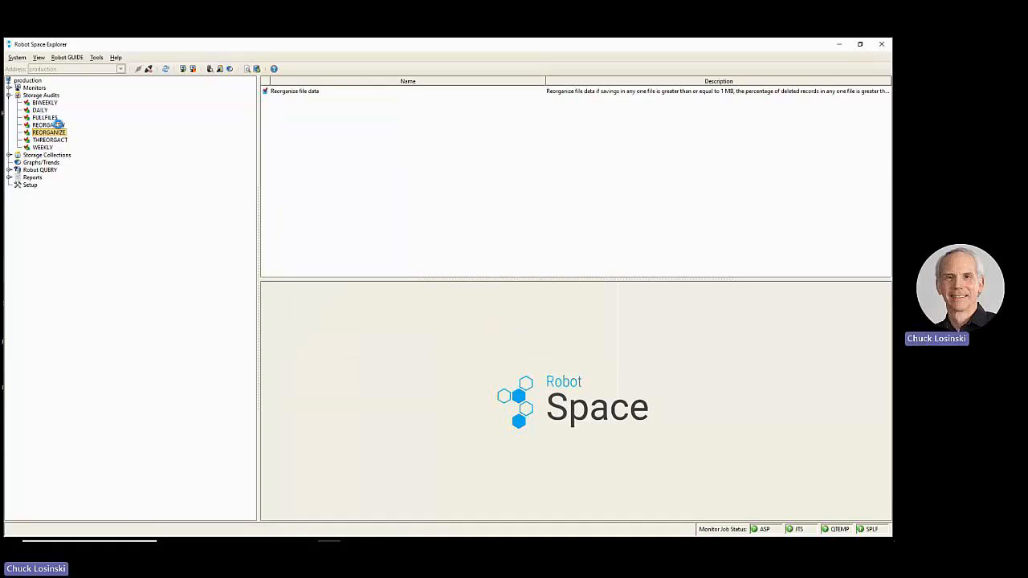
Open the REORGACTIV storage audit's properties and review its library filter
left_click(57, 125)
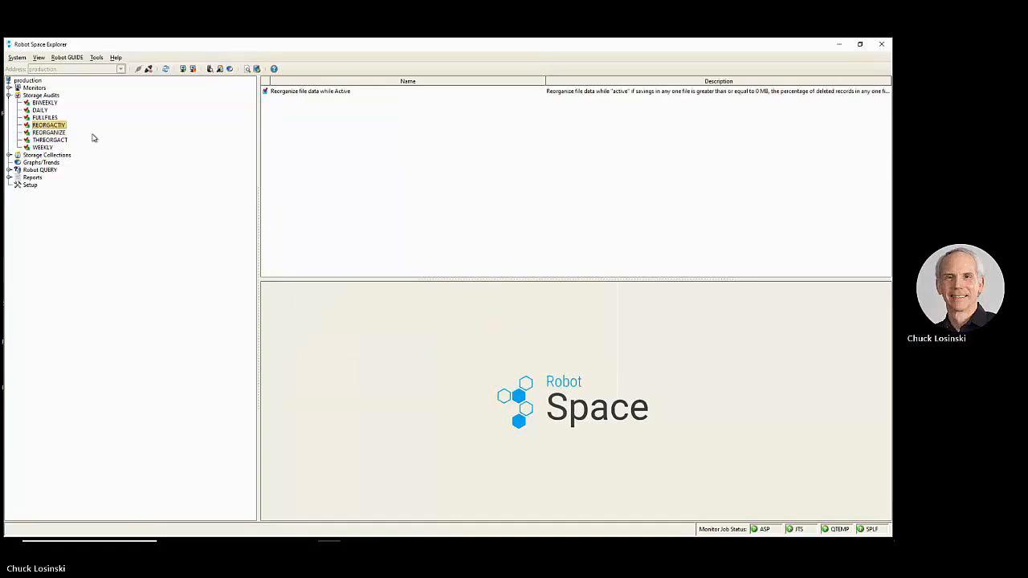
right_click(49, 127)
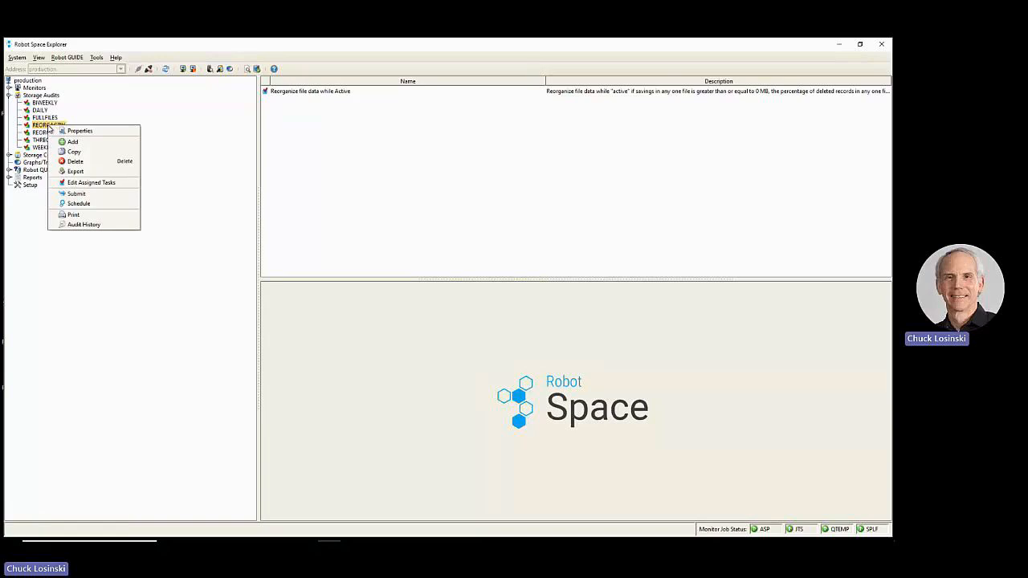
left_click(80, 131)
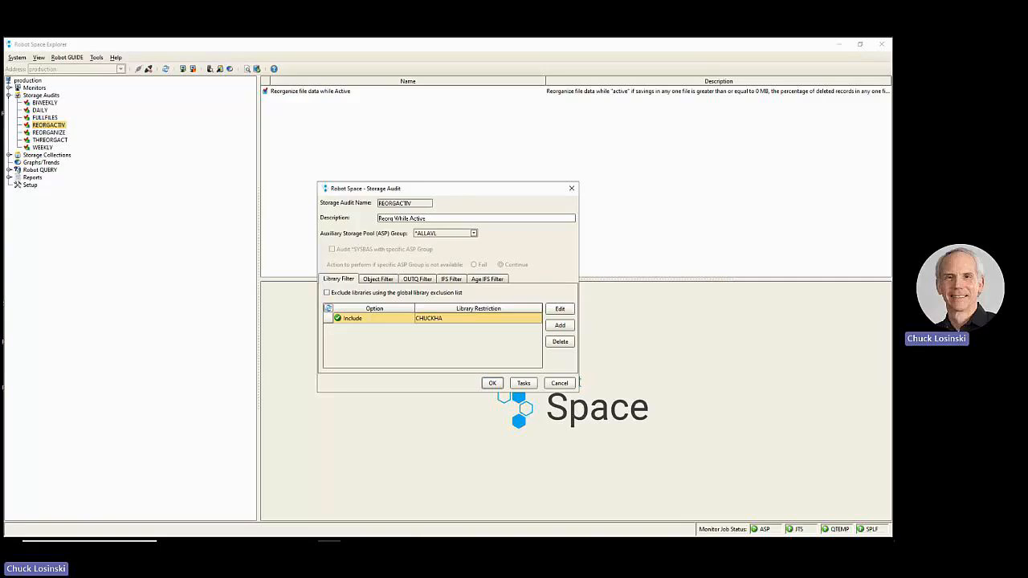
Switch to the IBM i session, prompt the RGZPFM command to examine its Allow cancel parameter, and return to Robot Space
left_click_drag(2, 86, 489, 88)
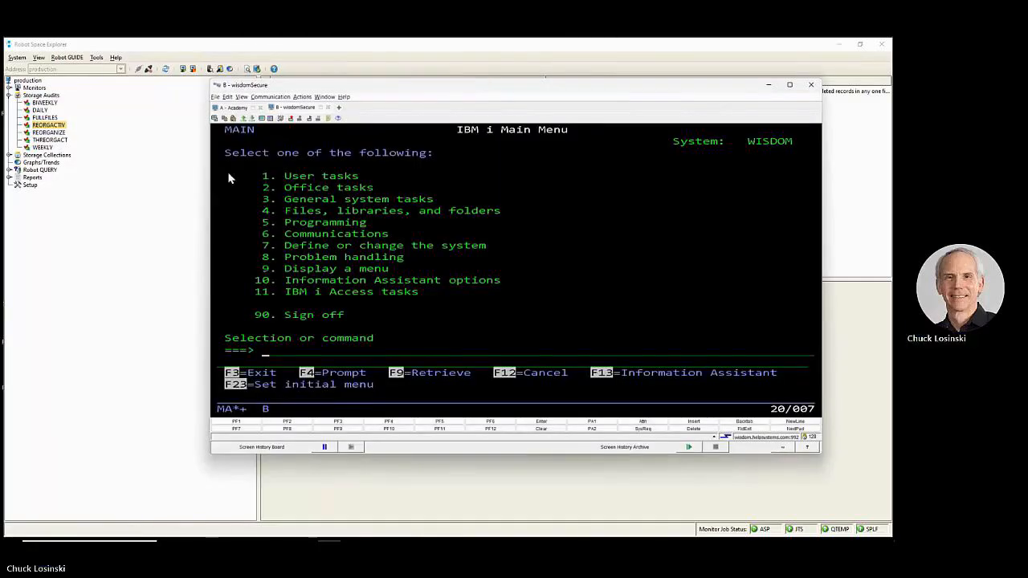
key("F9")
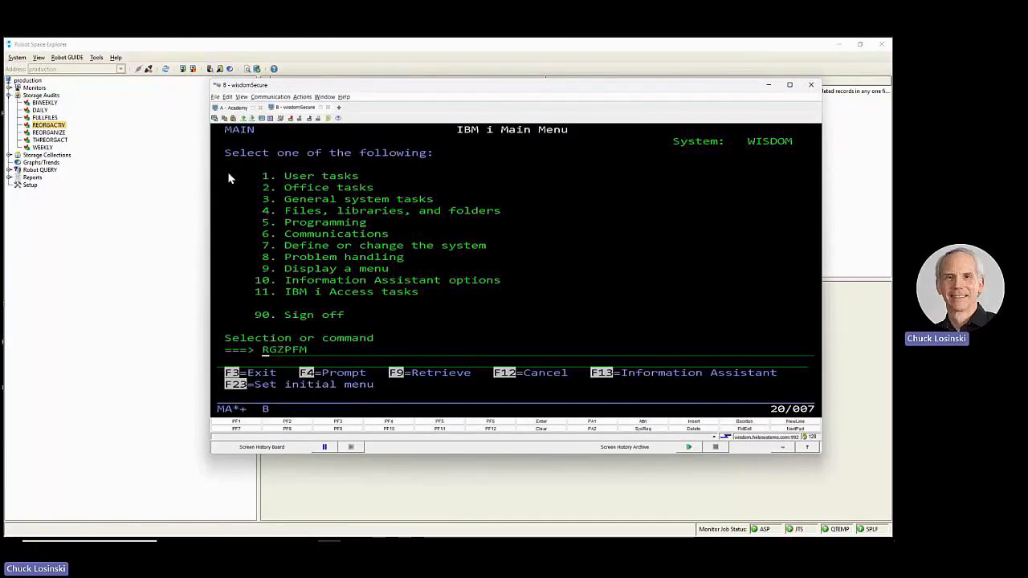
key("F4")
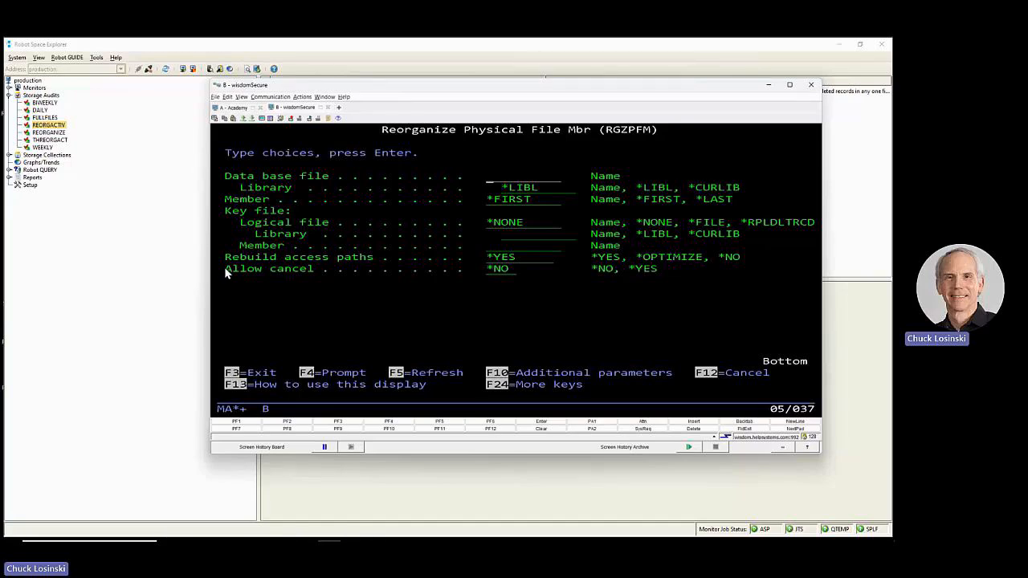
left_click_drag(224, 266, 670, 270)
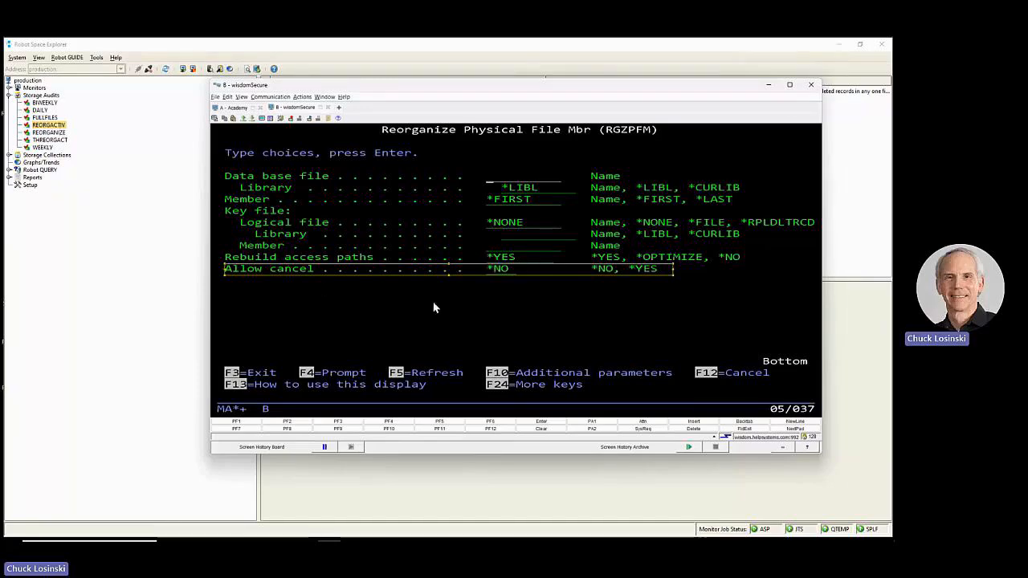
left_click(398, 306)
key("alt+Tab")
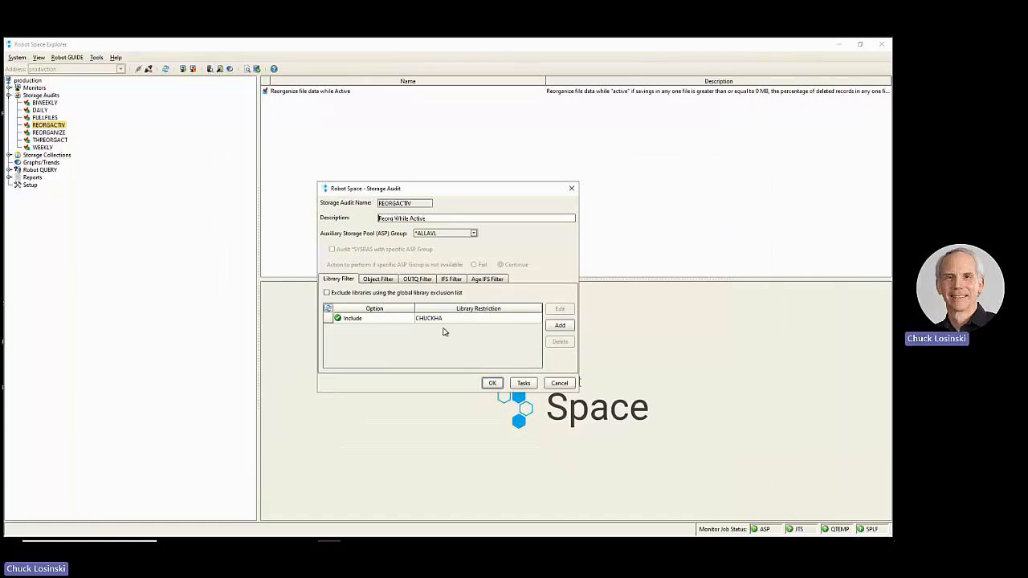
Review the Reorganize file data while Active task's corrective action and thresholds, and leave the REORGACTIV audit without saving
left_click(523, 384)
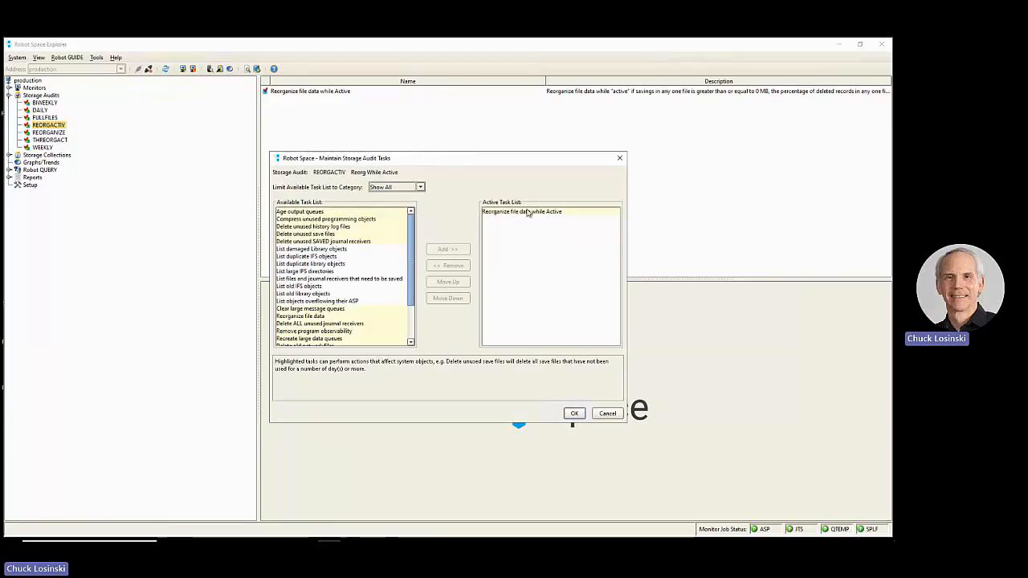
left_click(557, 212)
double_click(557, 212)
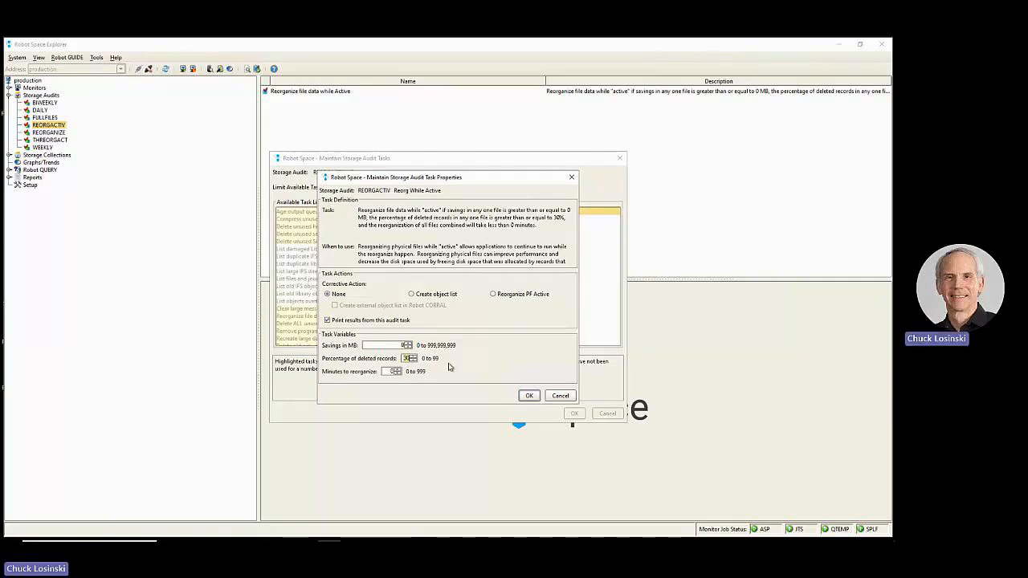
left_click(561, 396)
left_click(604, 414)
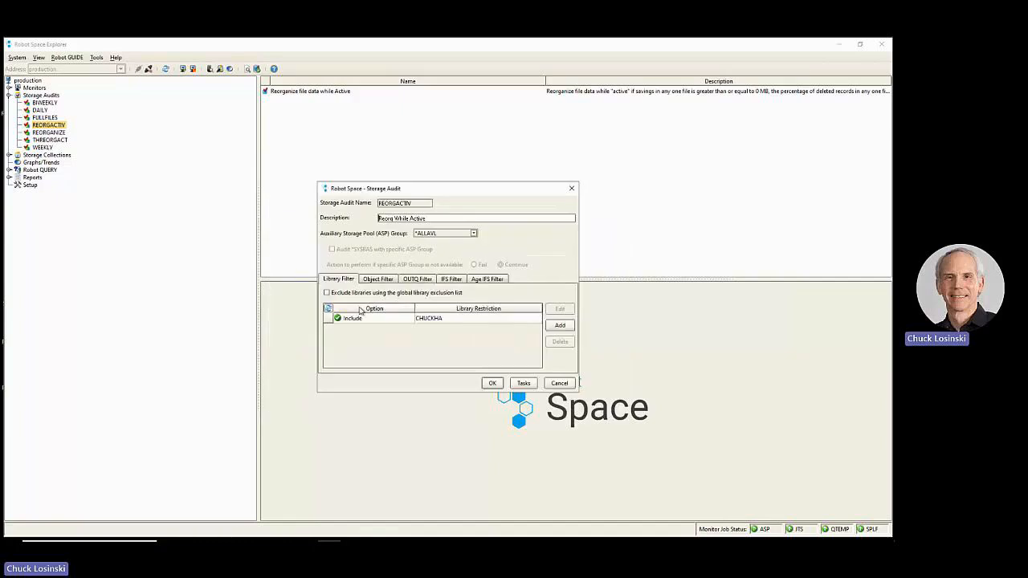
left_click(564, 386)
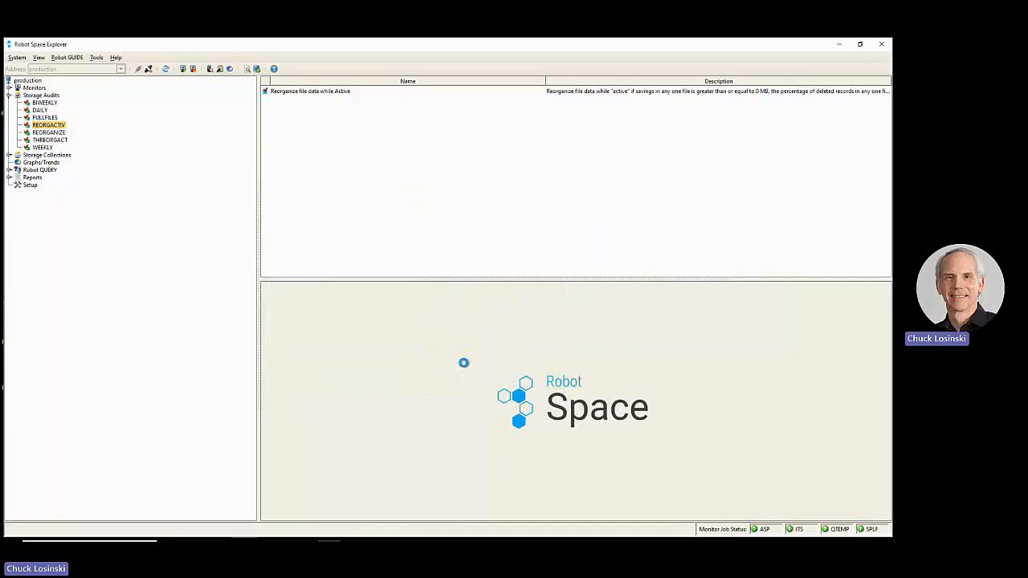
Submit the REORGACTIV storage audit to run and dismiss the submission message
right_click(49, 126)
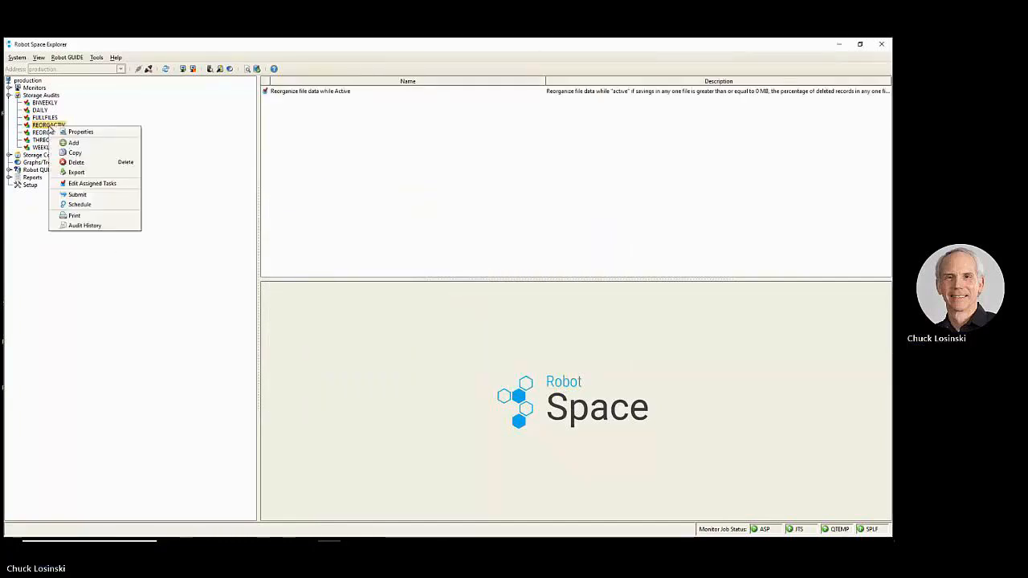
left_click(94, 194)
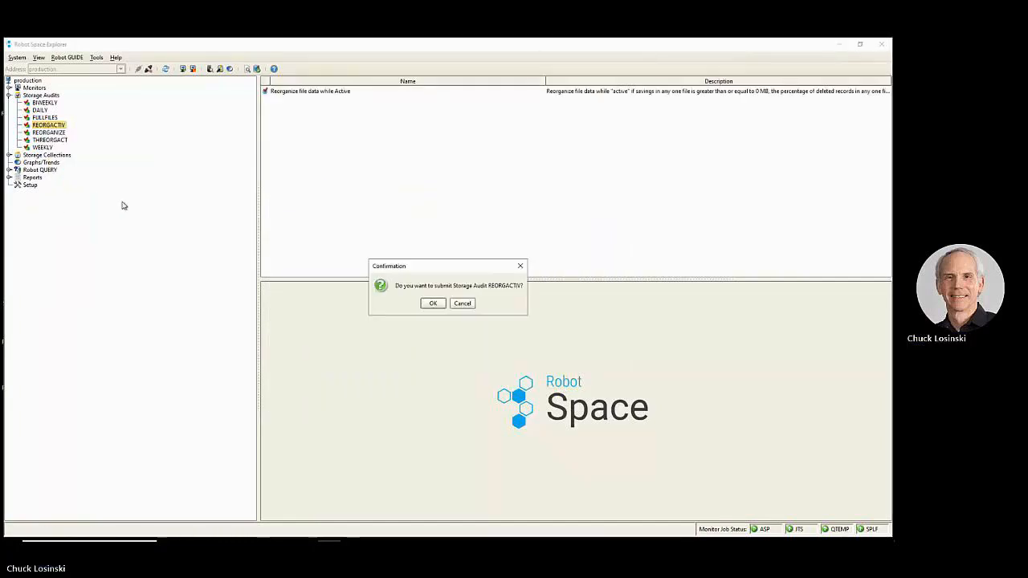
left_click(430, 304)
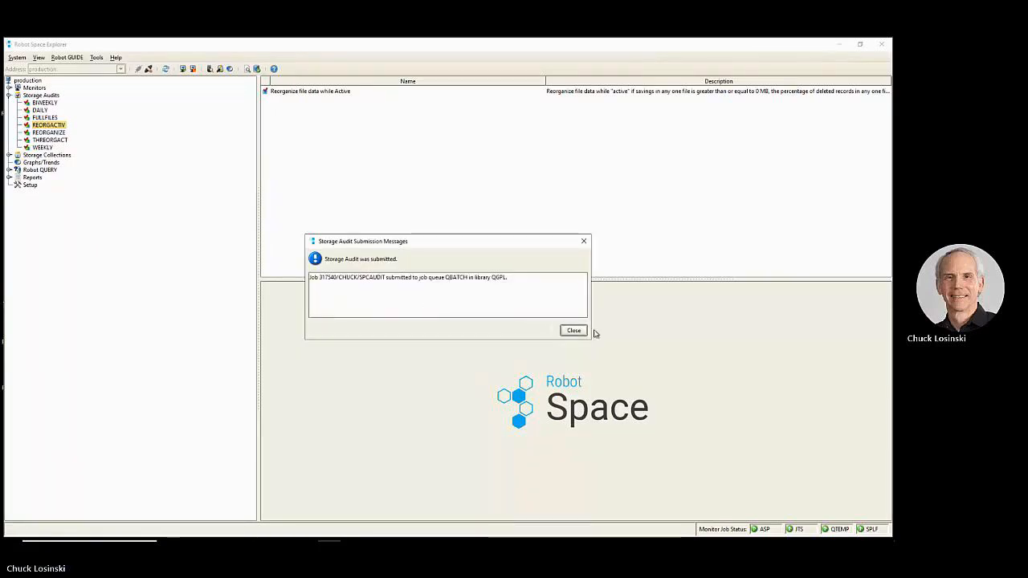
left_click(569, 333)
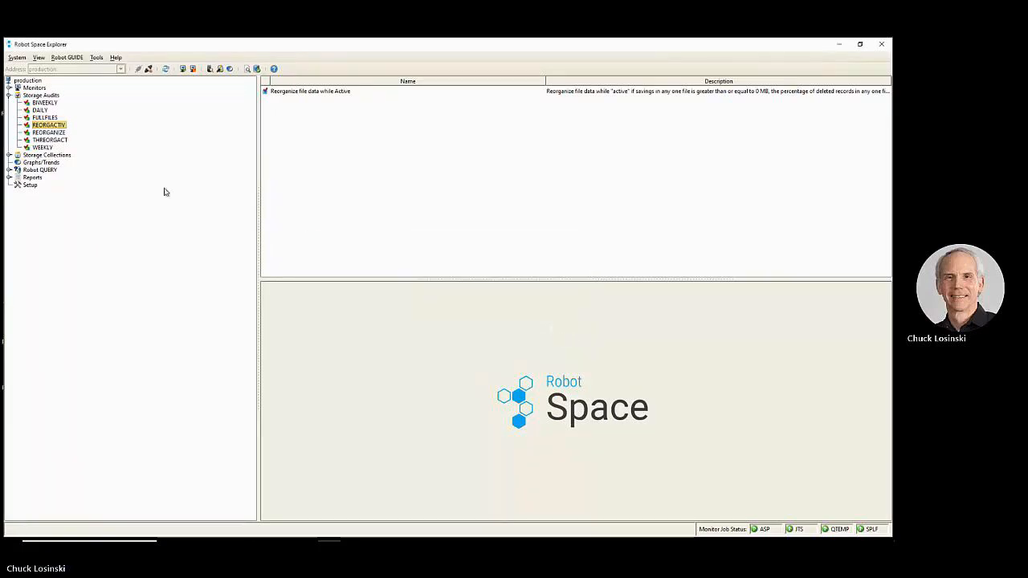
Open the REORGACTIV audit's history, refresh its status, and list the run's job spooled files
right_click(55, 128)
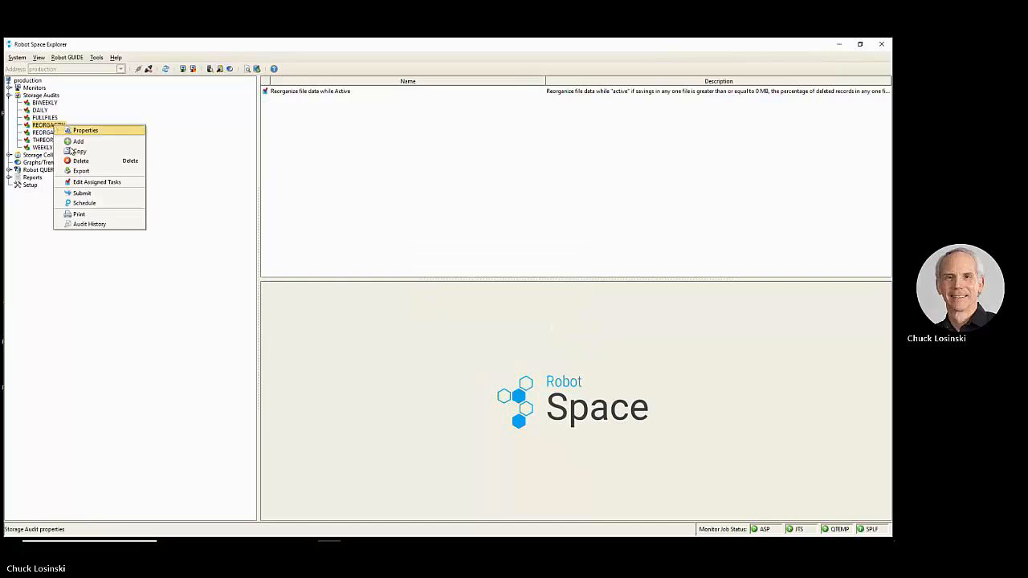
left_click(90, 224)
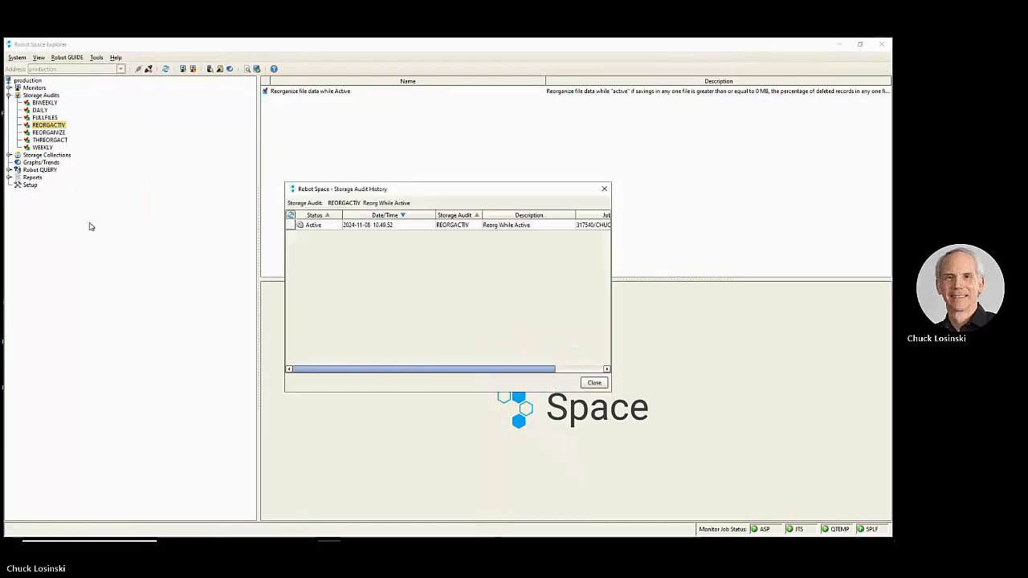
left_click(291, 217)
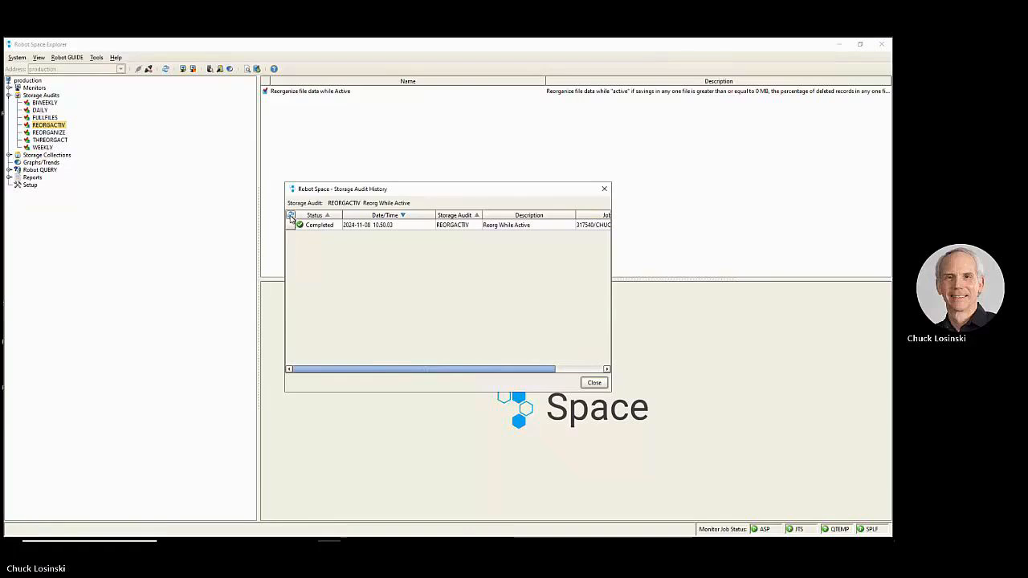
right_click(415, 230)
mouse_move(436, 242)
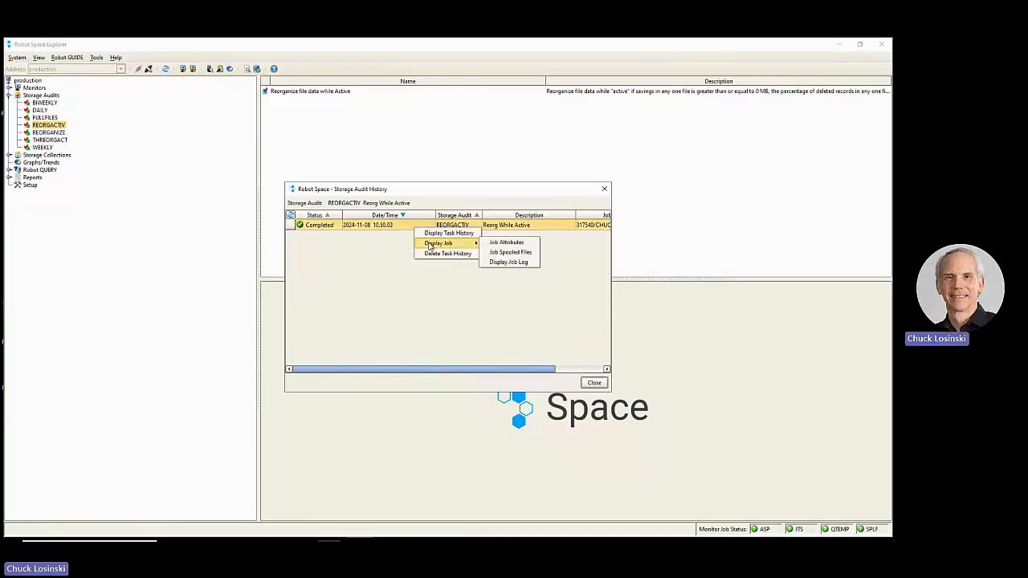
left_click(521, 254)
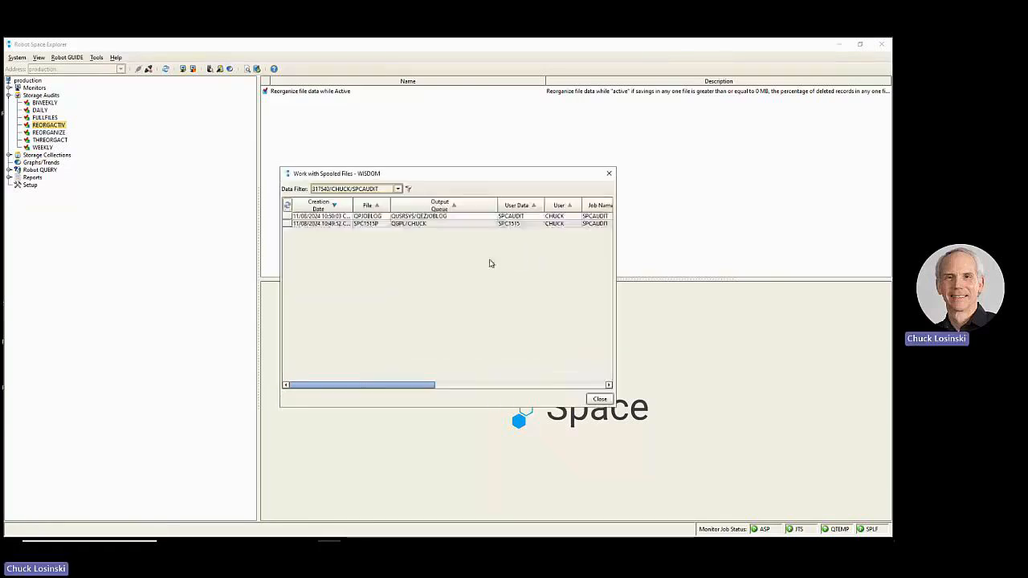
Open the SPC1515P spooled file and enlarge its viewer to read the REORGACTIV audit's full task results
left_click(460, 224)
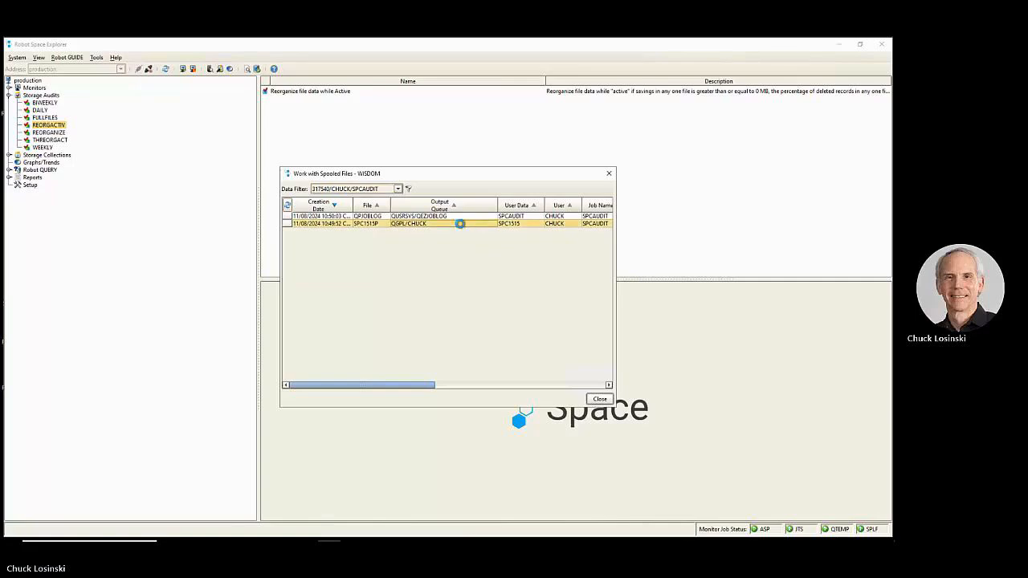
double_click(460, 224)
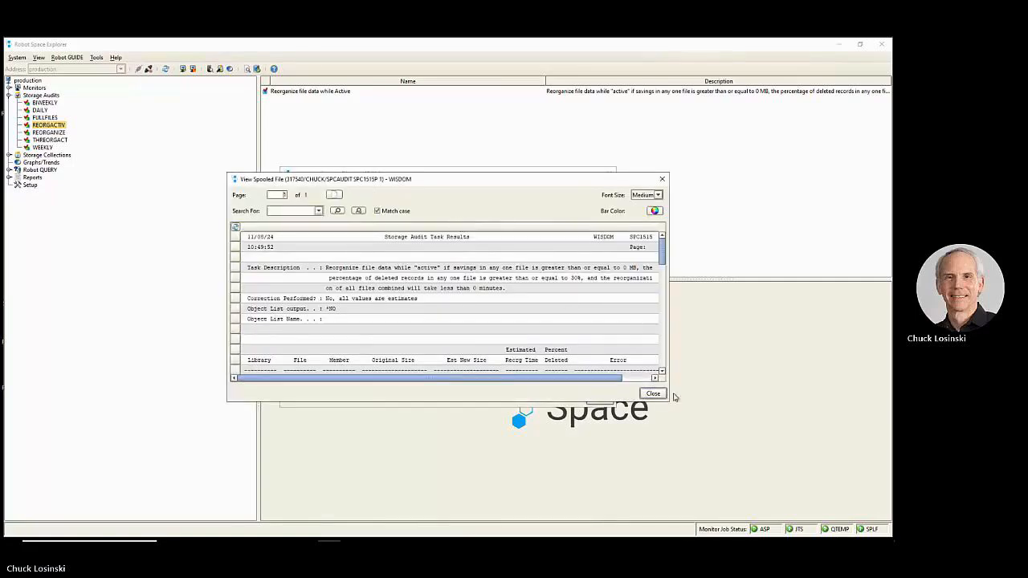
left_click_drag(671, 405, 783, 493)
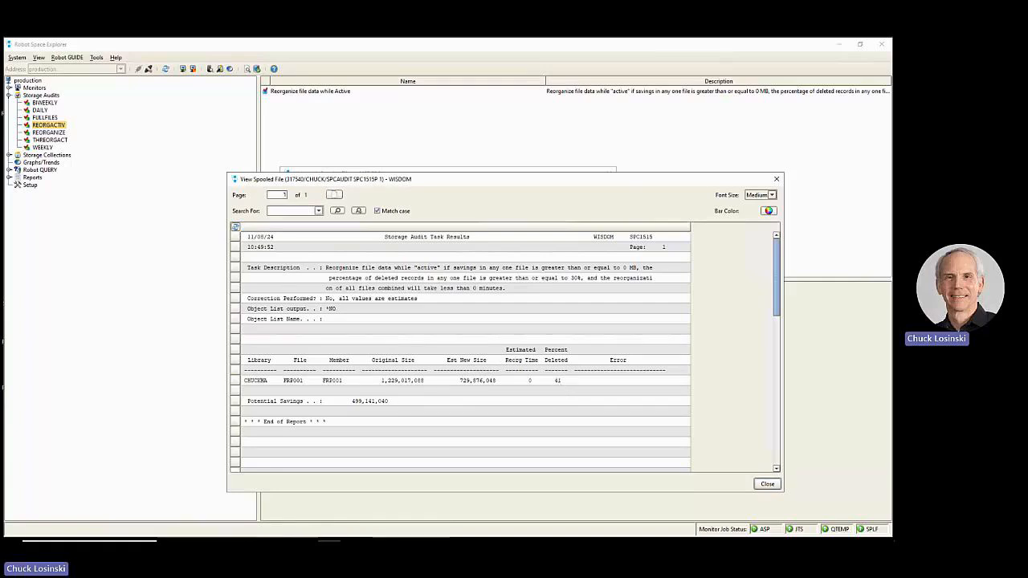
left_click(768, 484)
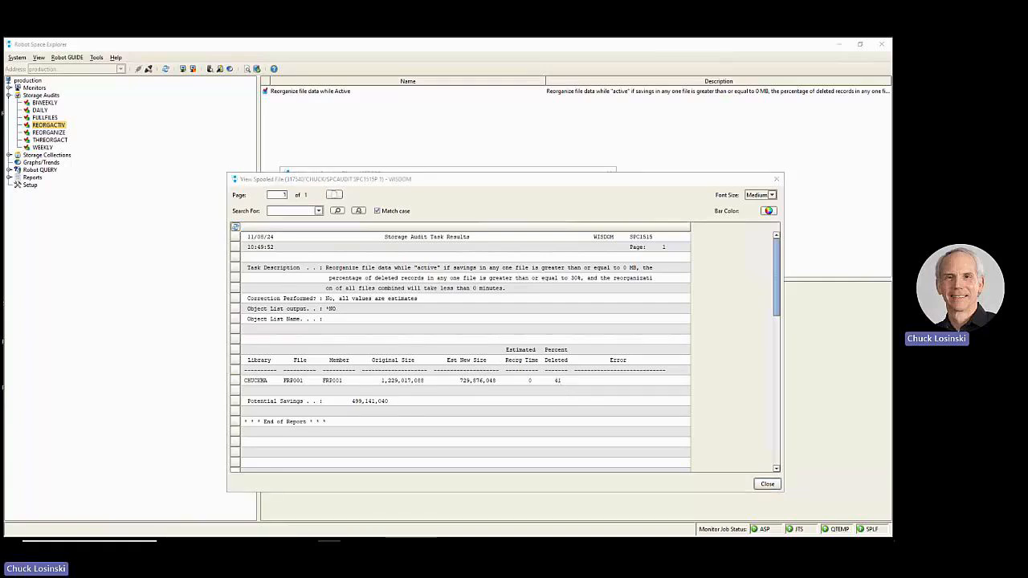
Switch to the IBM i session, run dspfd chuckha/frp001 again, and mark the total and deleted record counts at the report's end
key("alt+Tab")
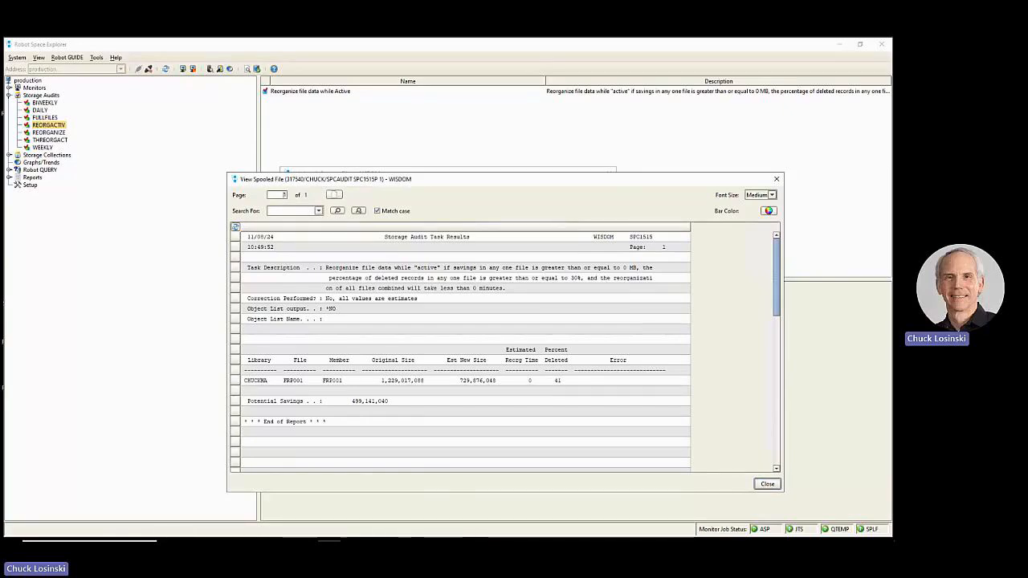
key("alt+Tab")
key("F9")
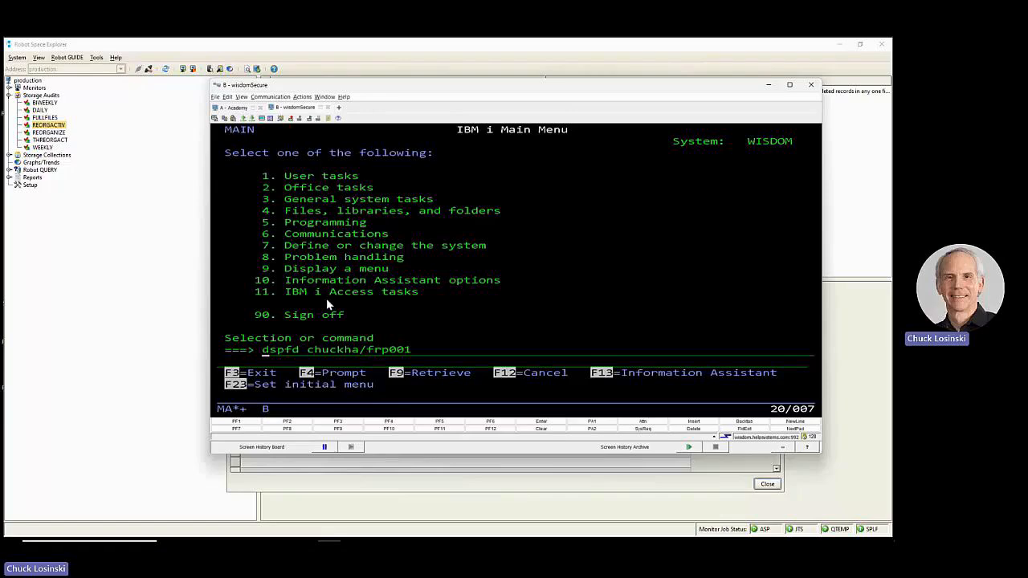
key("Return")
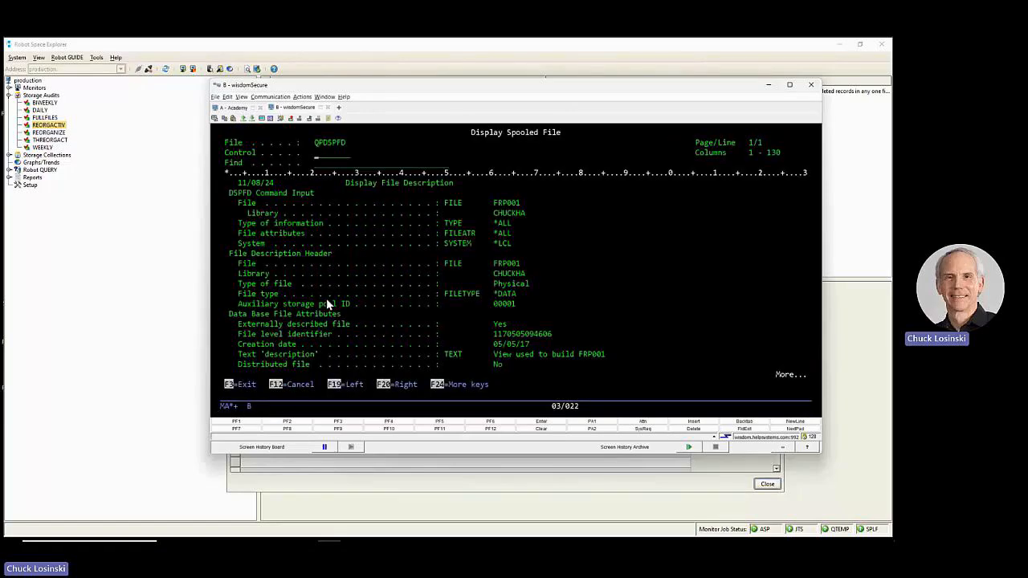
type("B")
key("Return")
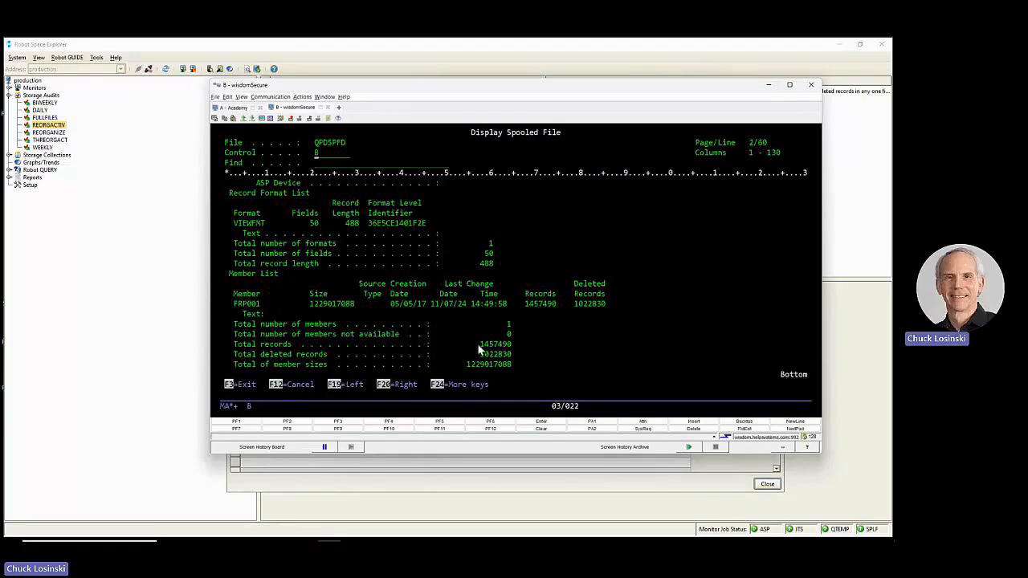
left_click_drag(478, 344, 516, 358)
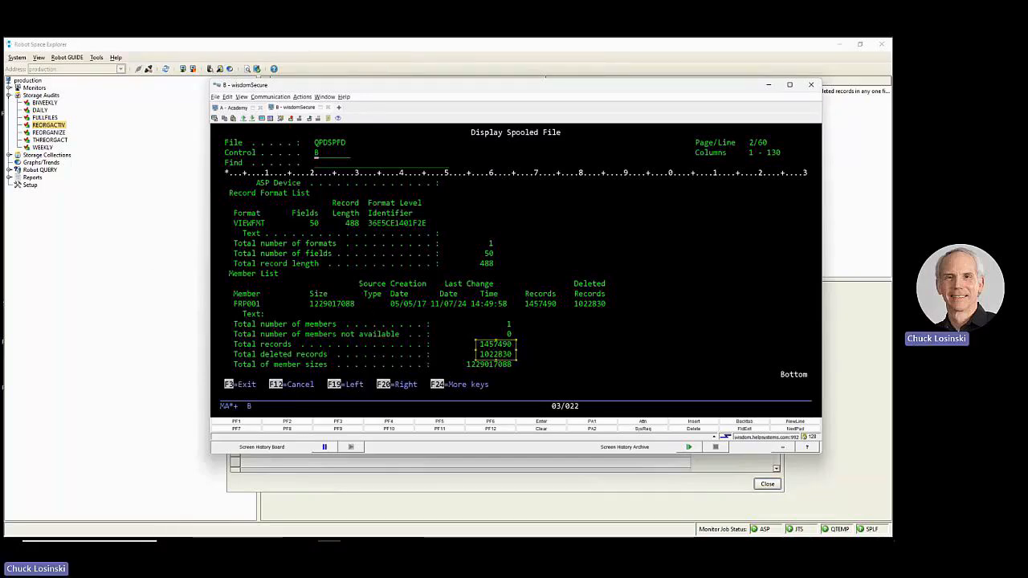
Bring the calculator over the file description to check the deleted-record ratio, and move both windows away to return to Robot Space
key("alt+Tab")
left_click_drag(204, 161, 637, 187)
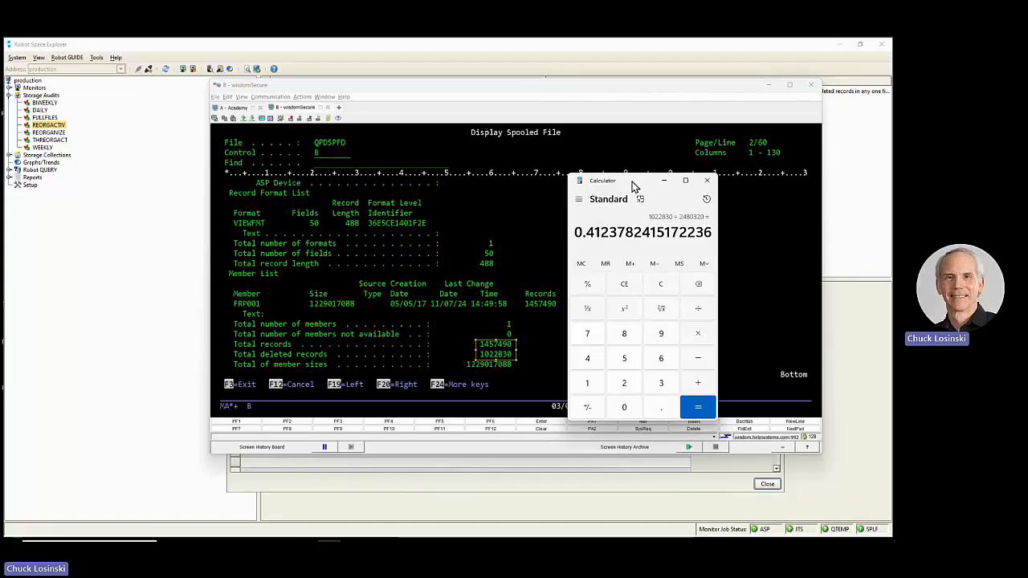
left_click_drag(632, 187, 0, 240)
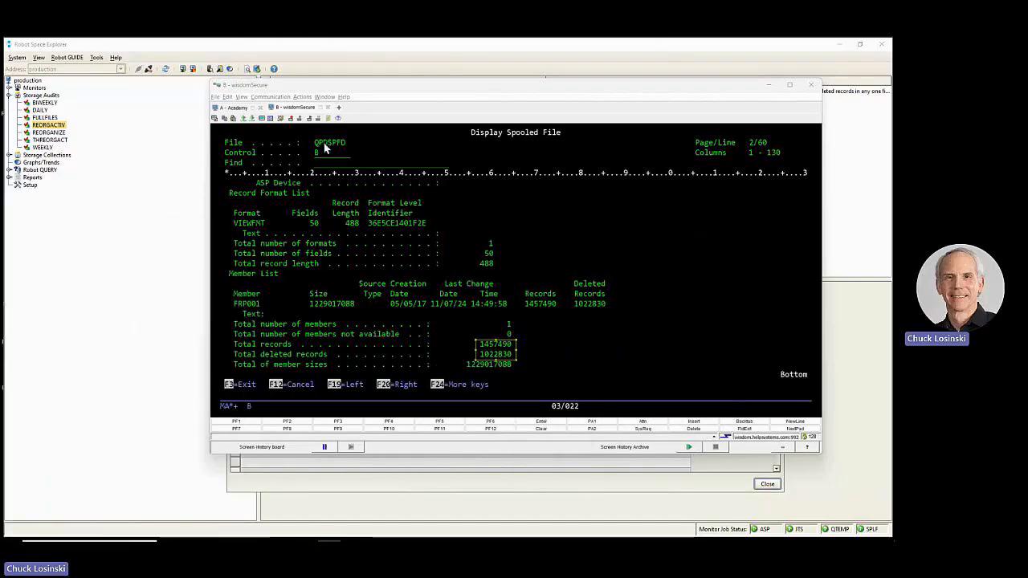
left_click_drag(734, 92, 0, 136)
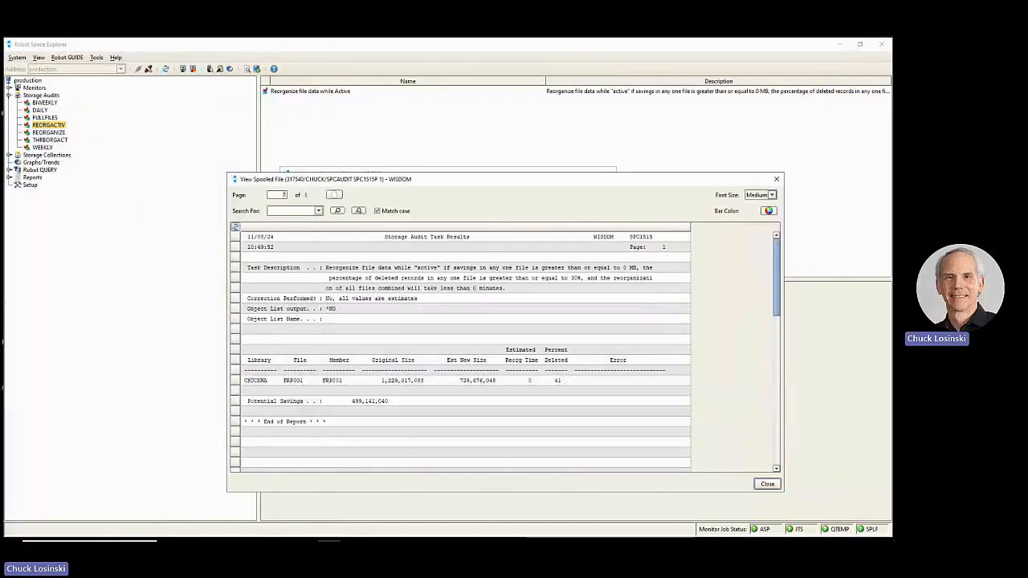
Set the corrective action of REORGACTIV's Reorganize file data while Active task to Reorganize PF Active and save the audit
left_click(56, 127)
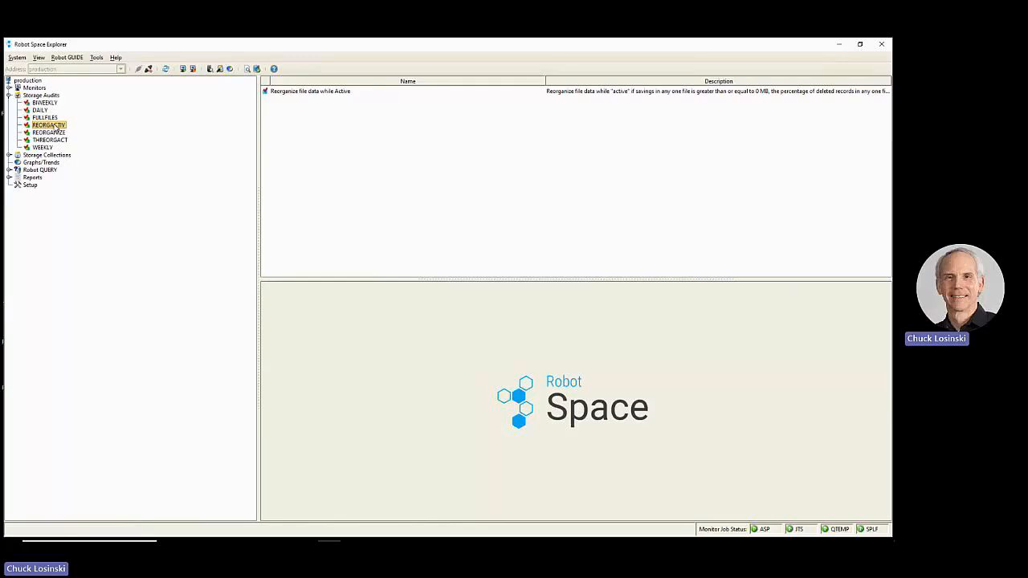
right_click(55, 127)
left_click(72, 129)
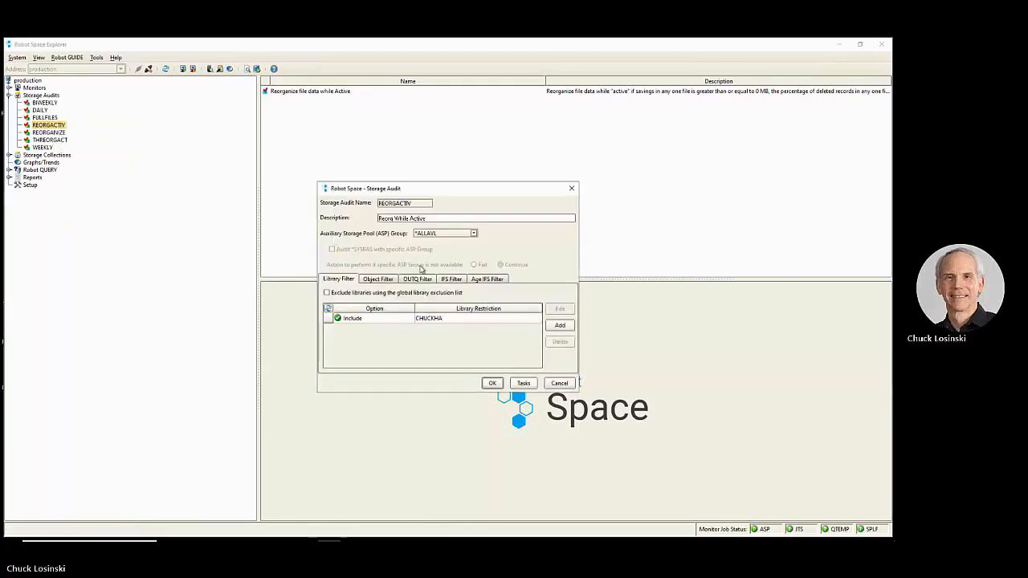
left_click(523, 383)
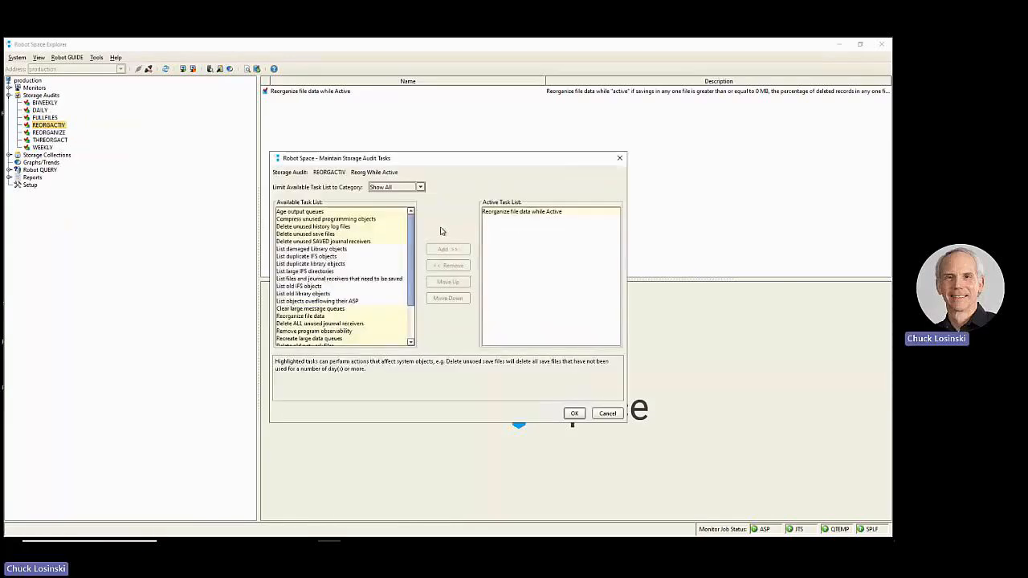
double_click(521, 212)
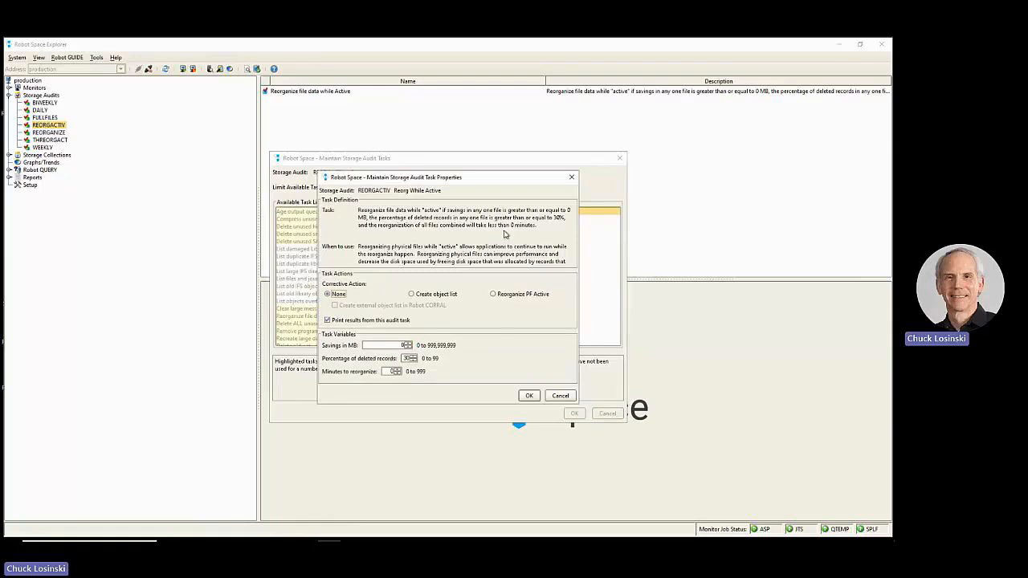
left_click(494, 294)
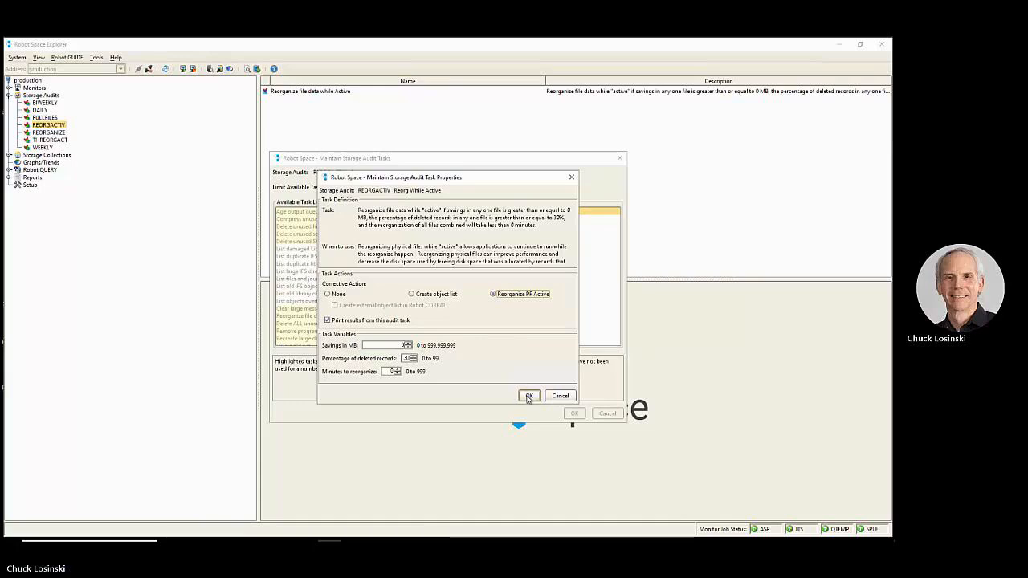
left_click(528, 396)
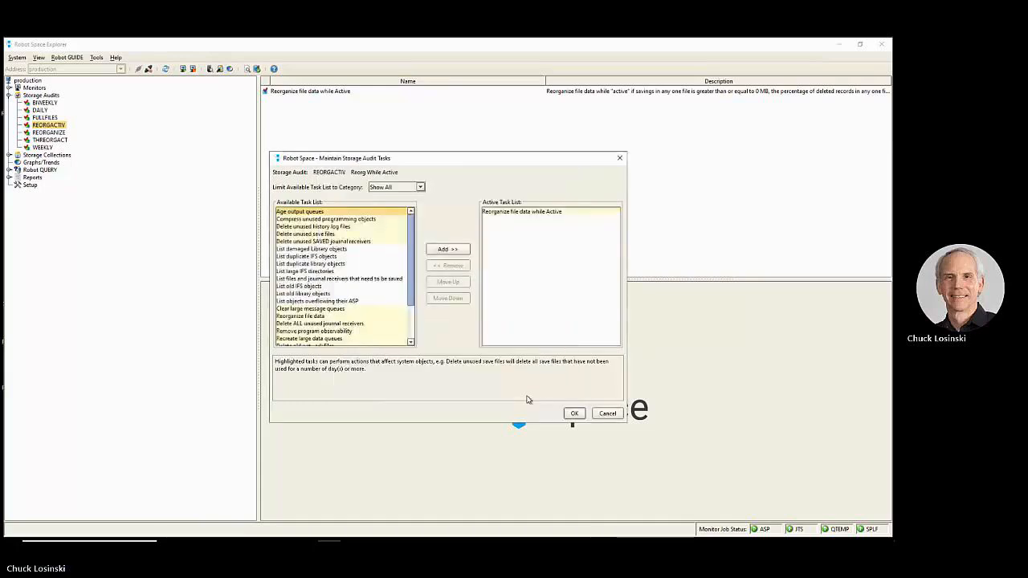
left_click(575, 414)
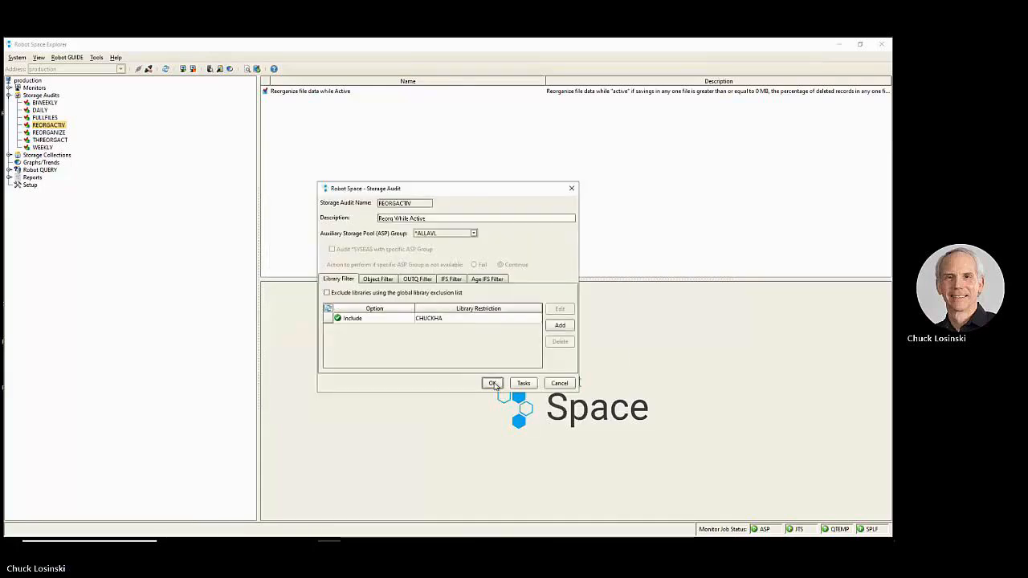
left_click(493, 383)
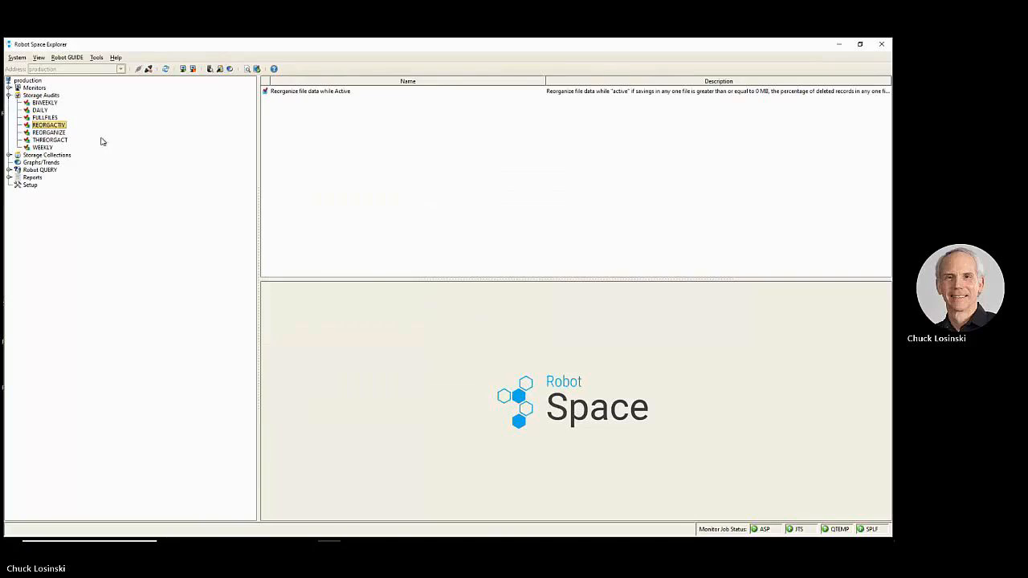
Submit the REORGACTIV storage audit with its corrective action enabled and dismiss the submission message
right_click(54, 126)
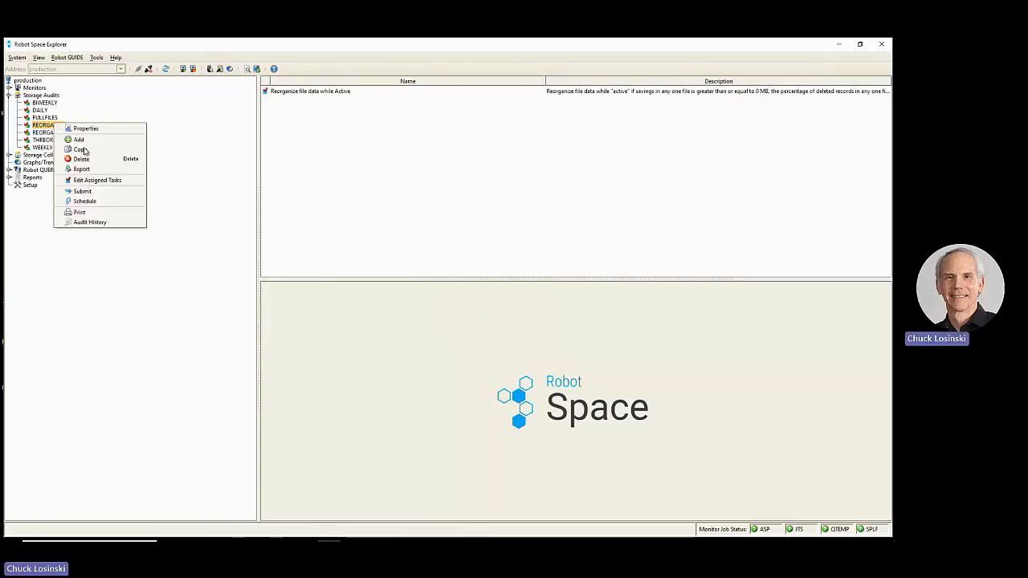
left_click(94, 195)
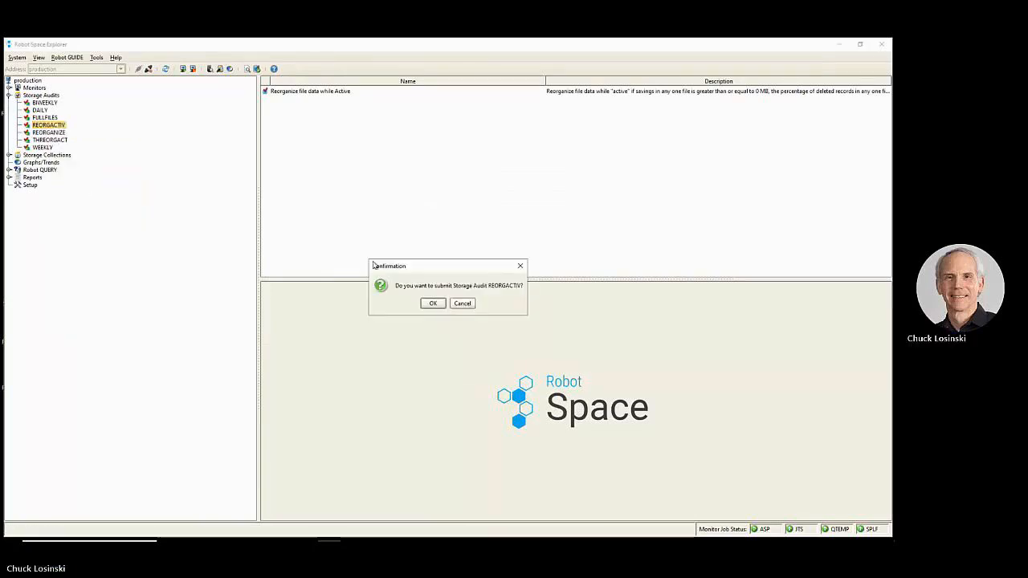
left_click(433, 303)
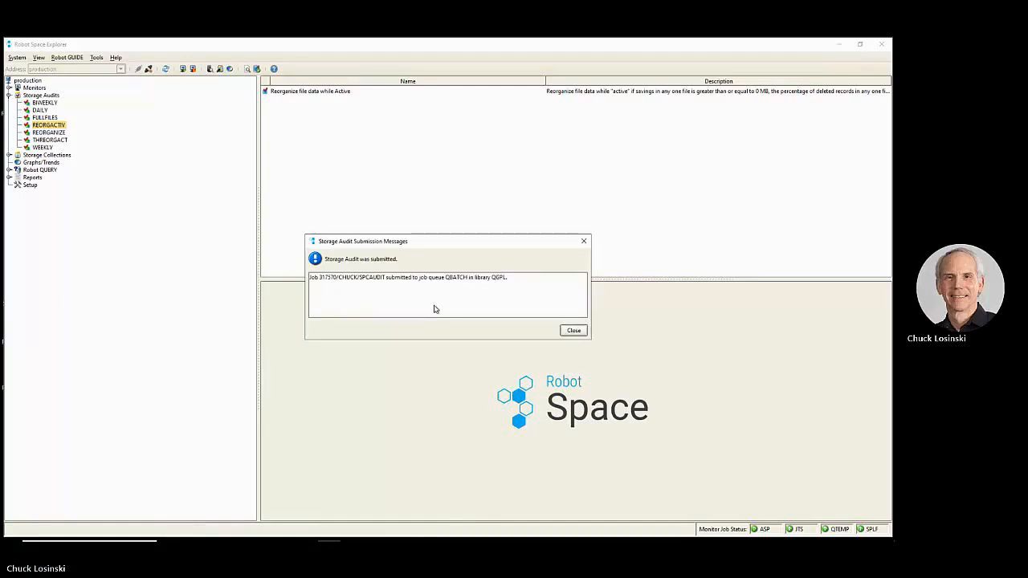
left_click(574, 330)
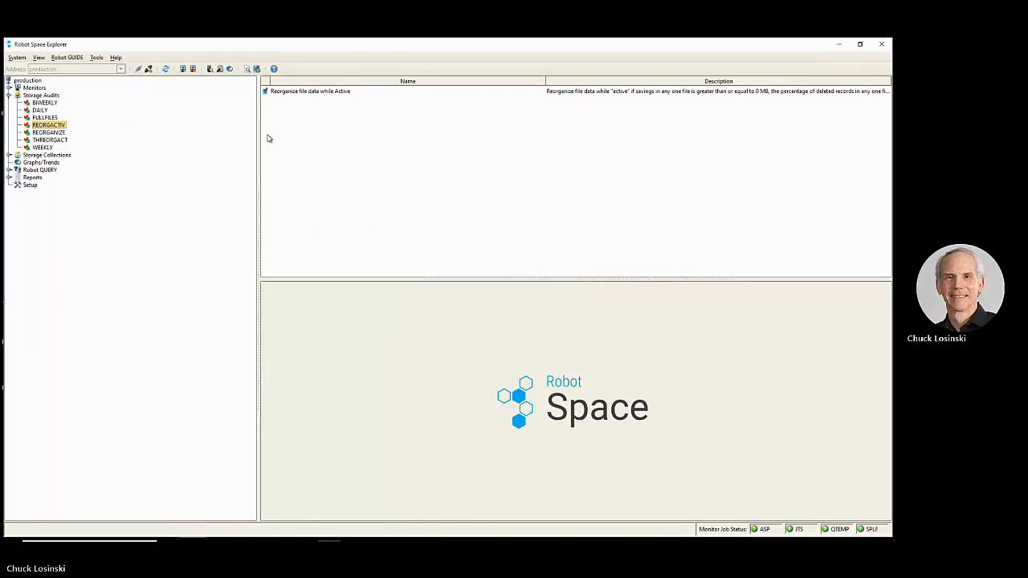
Open the REORGACTIV audit's history and list the job spooled files of the most recent run
right_click(47, 129)
left_click(104, 227)
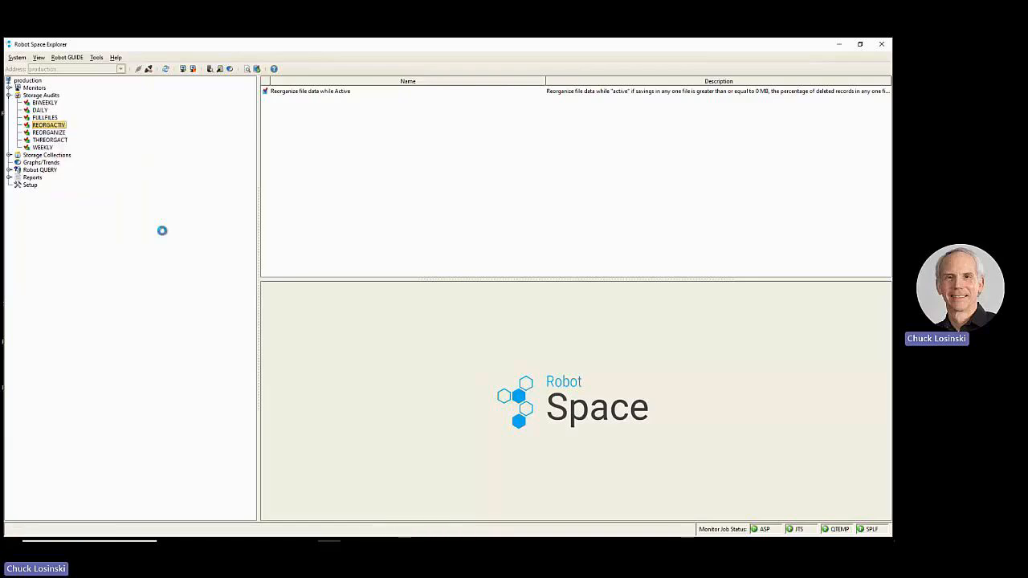
left_click(400, 227)
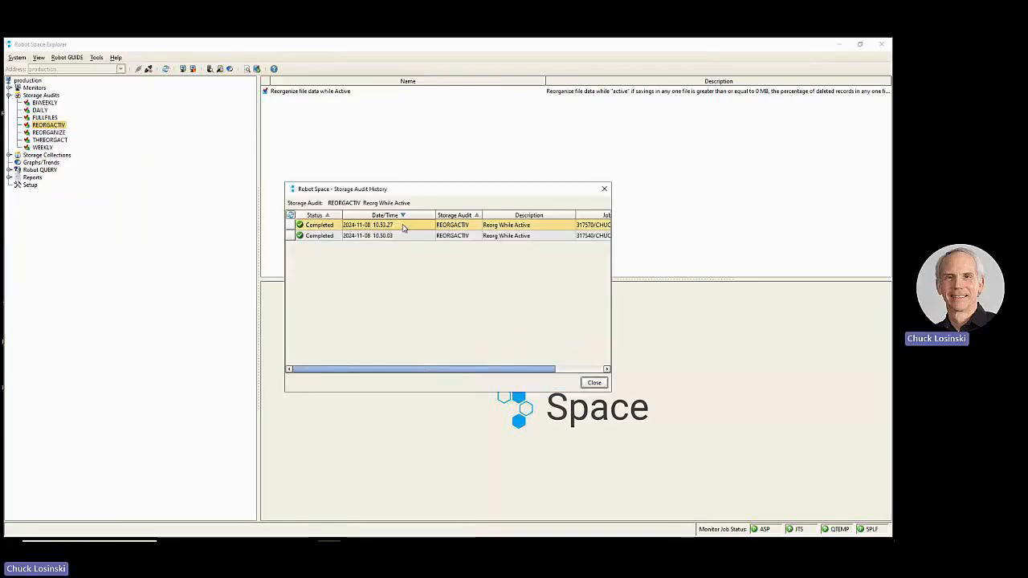
right_click(403, 227)
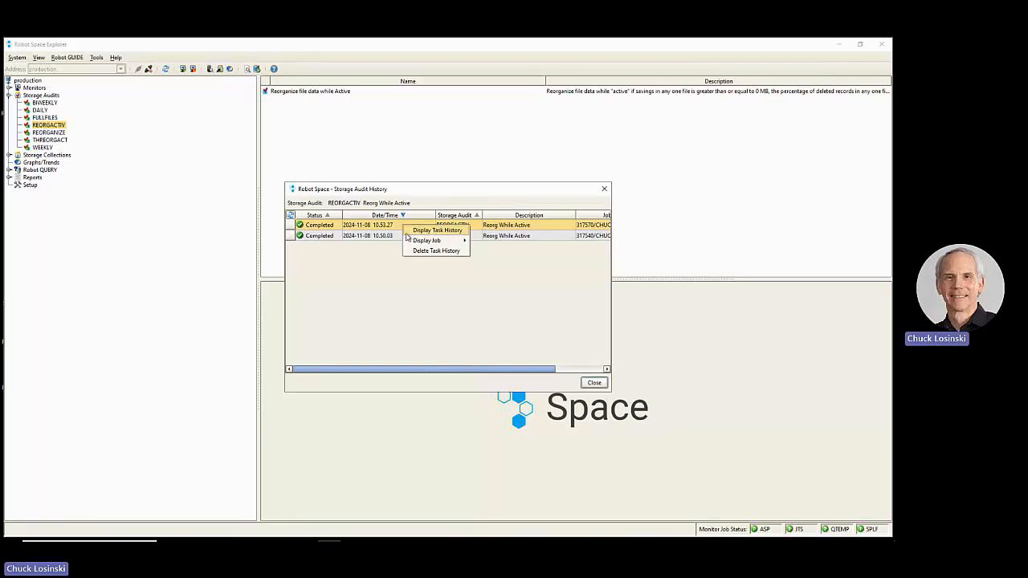
mouse_move(413, 241)
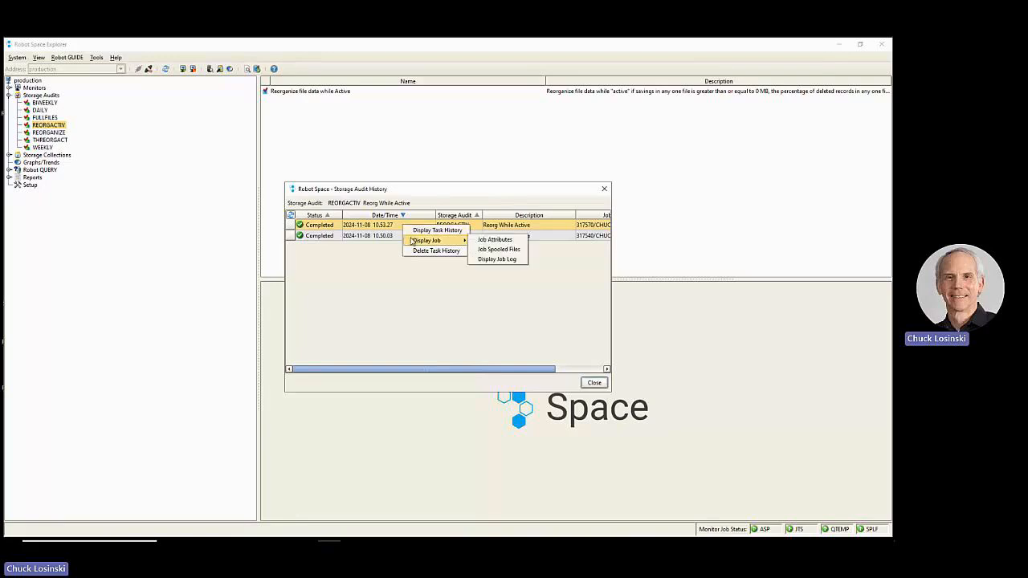
left_click(499, 251)
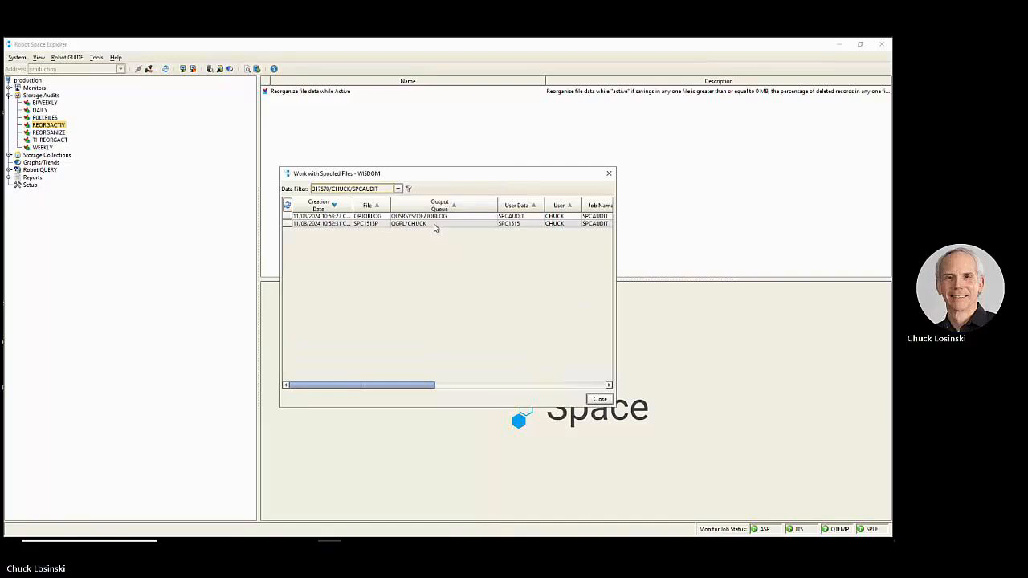
Open the SPC1515P spooled file and examine its Correction Performed line and the size results for file FRP001
double_click(433, 225)
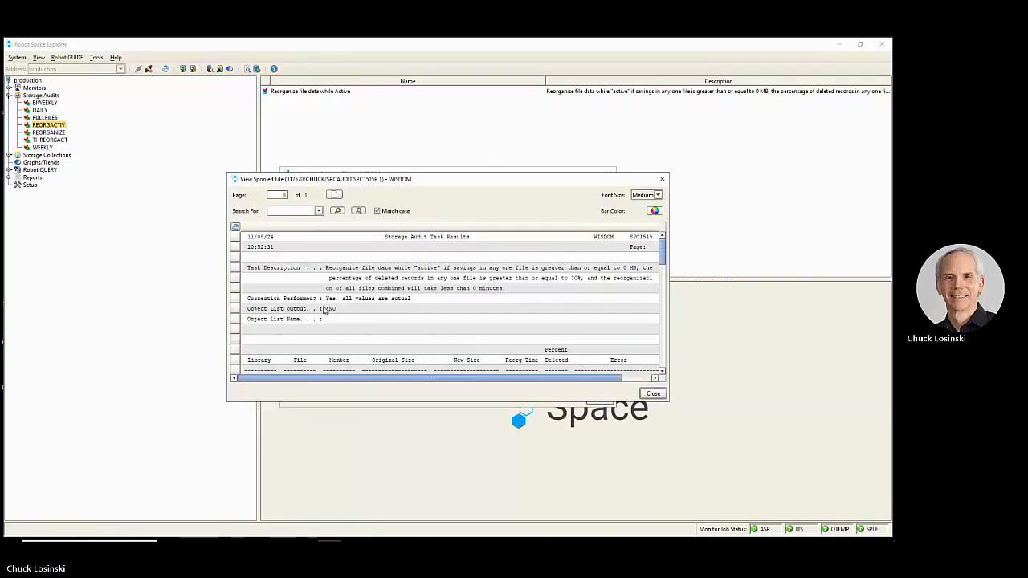
left_click(306, 301)
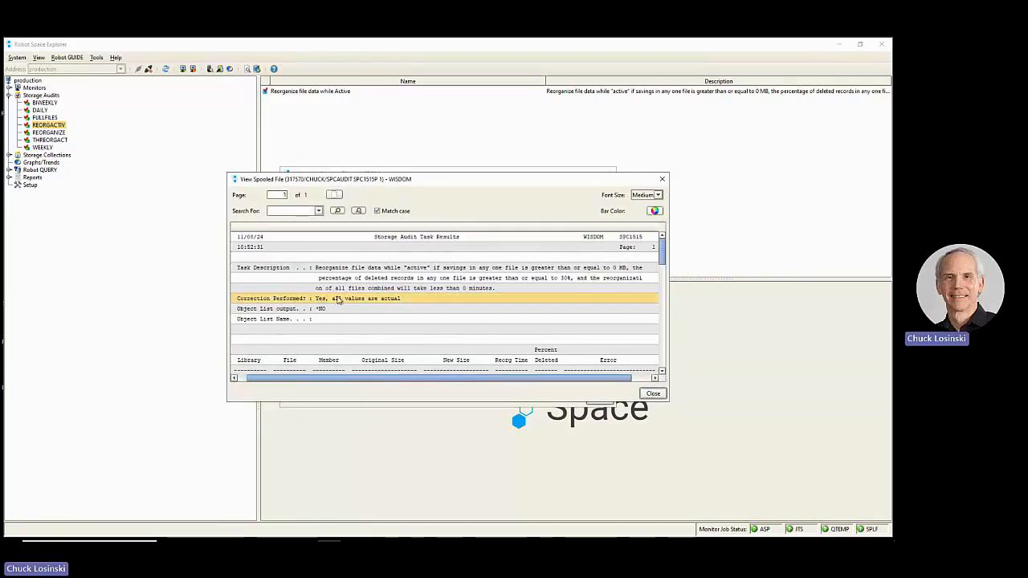
left_click(662, 372)
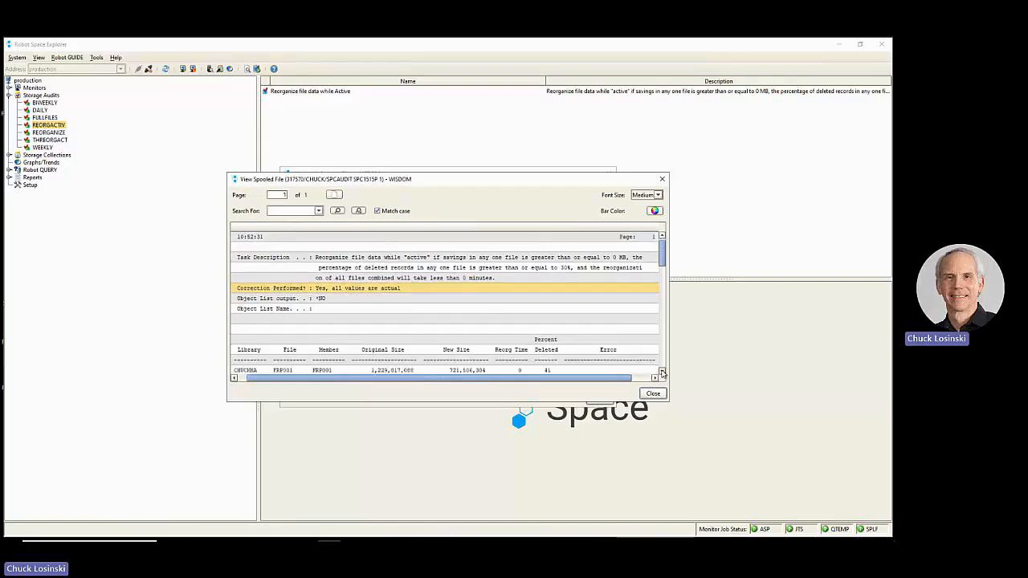
scroll(662, 372, "down", 3)
left_click(387, 286)
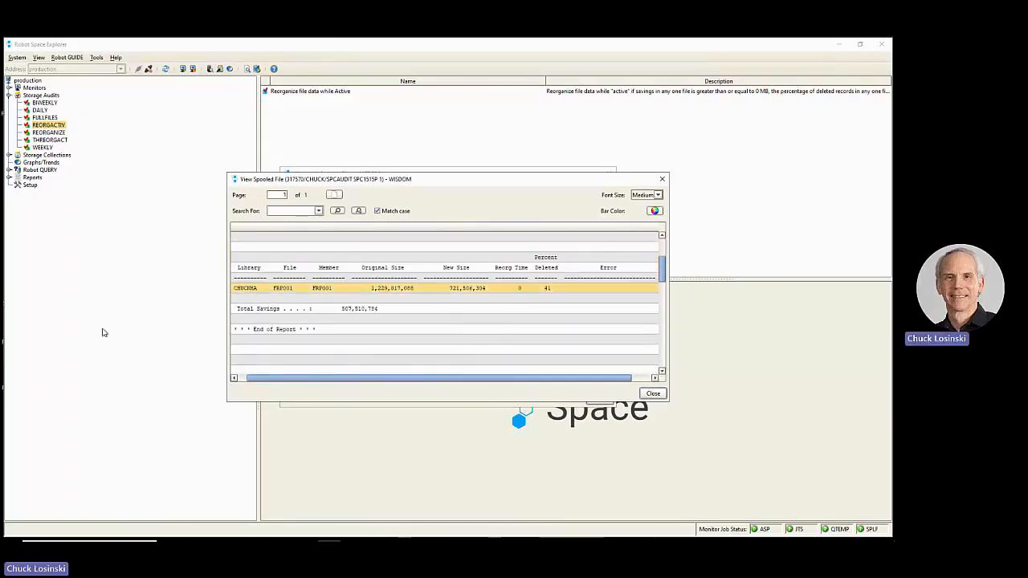
Bring back the IBM i session, run dspfd chuckha/frp001, and examine the record, deleted-record and member size totals at the report's end
left_click_drag(3, 122, 539, 117)
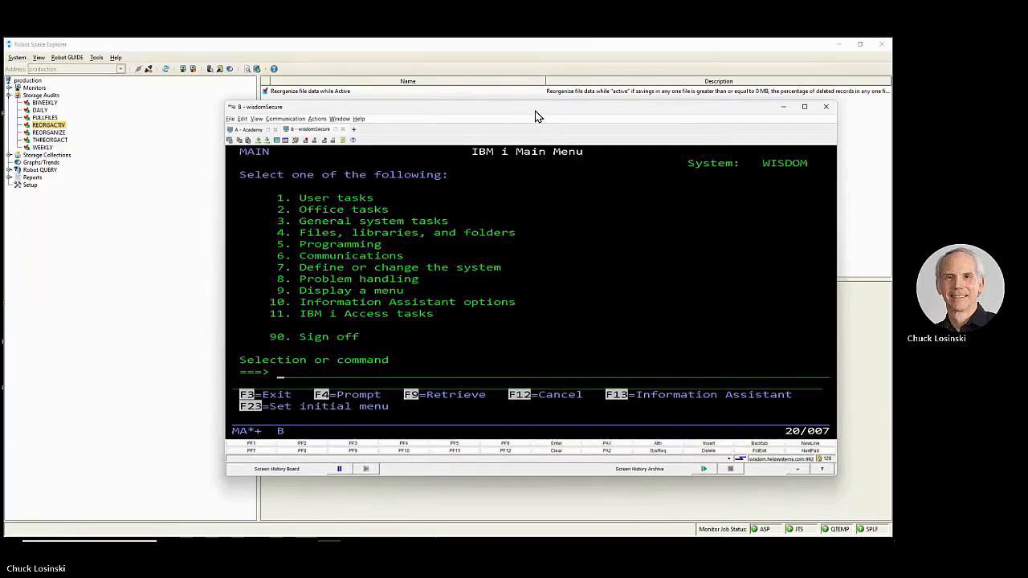
type("dspfd chuckha/frp001")
key("Return")
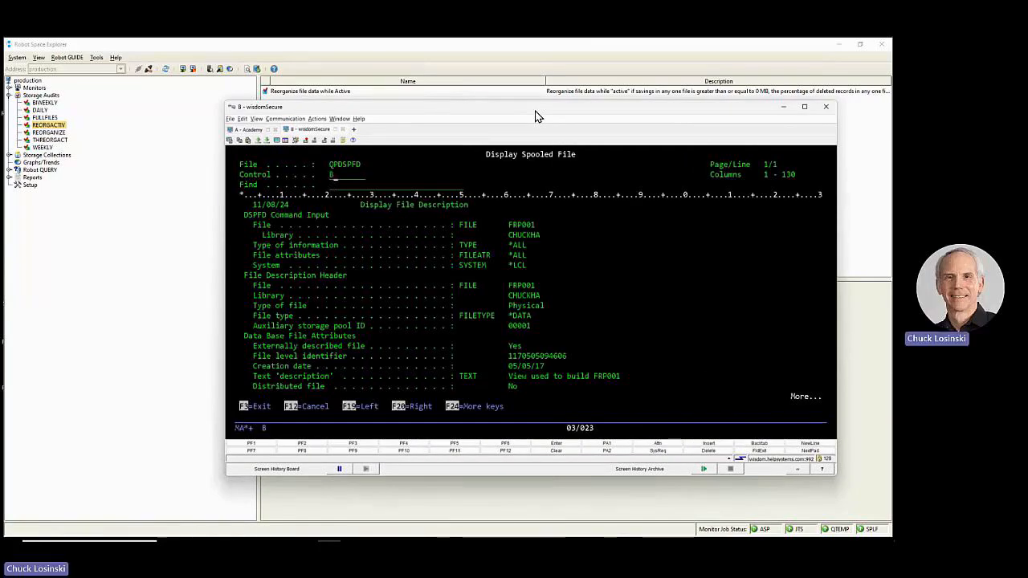
type("B")
key("Return")
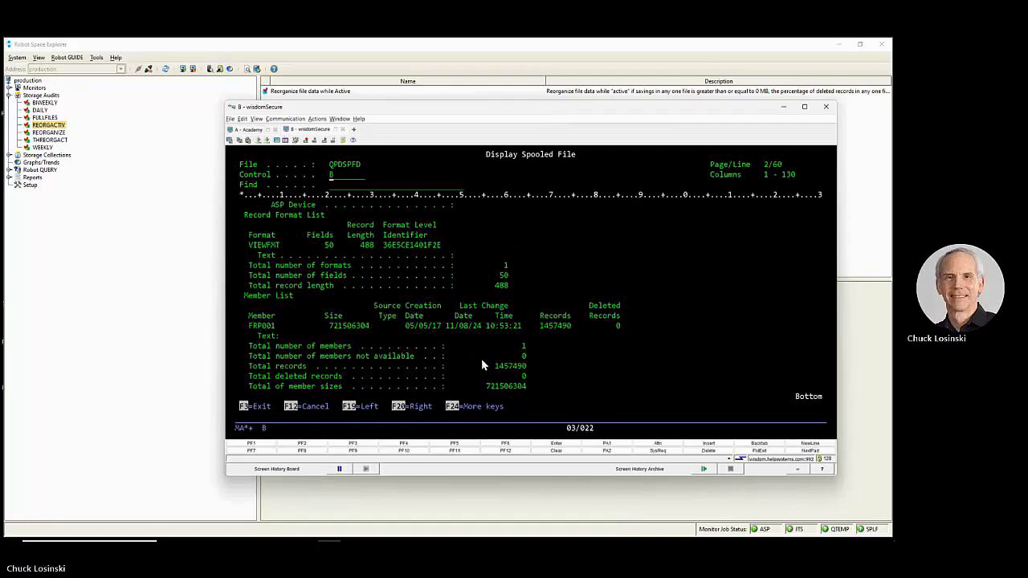
left_click_drag(478, 353, 540, 378)
left_click(621, 367)
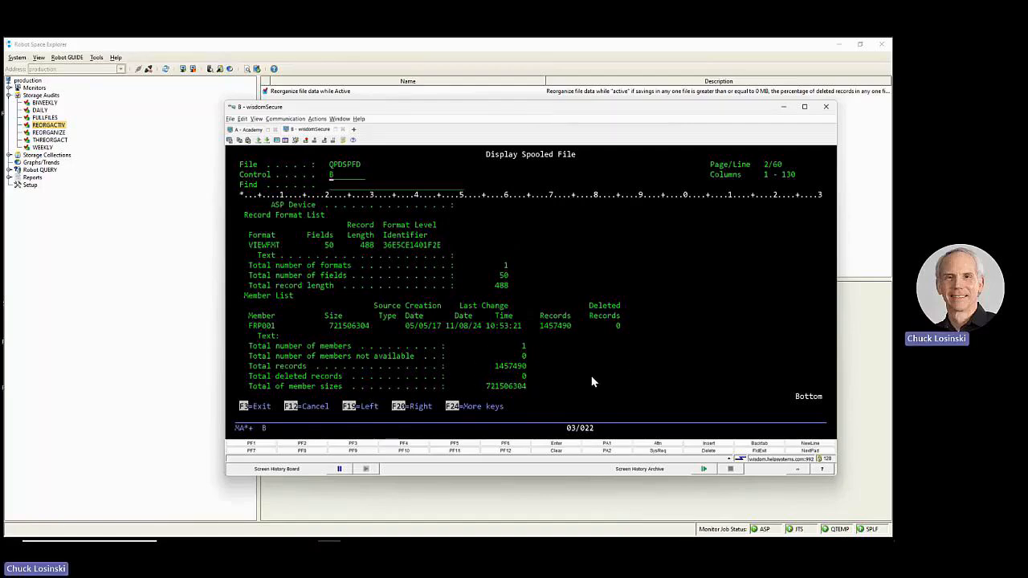
left_click(592, 382)
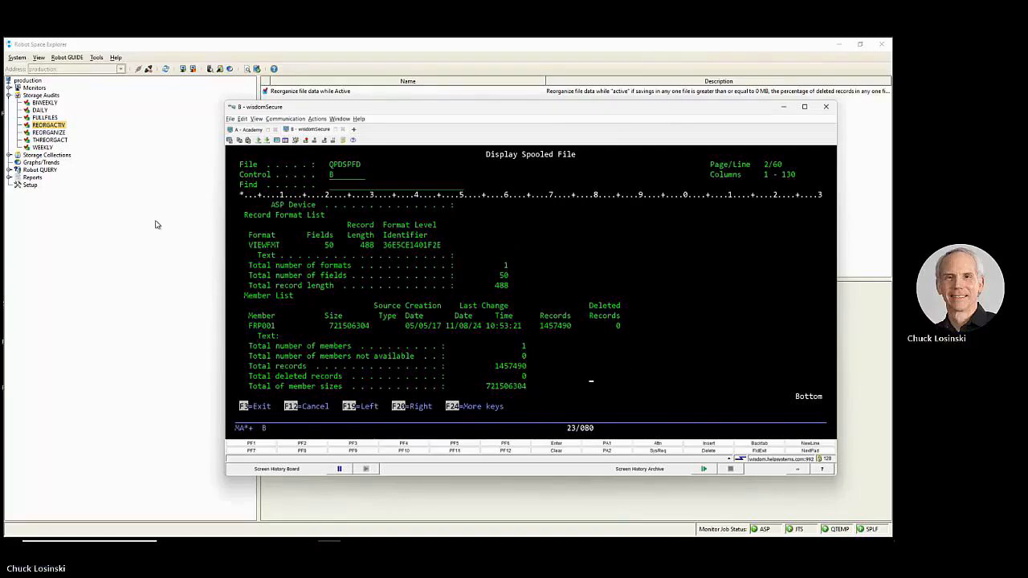